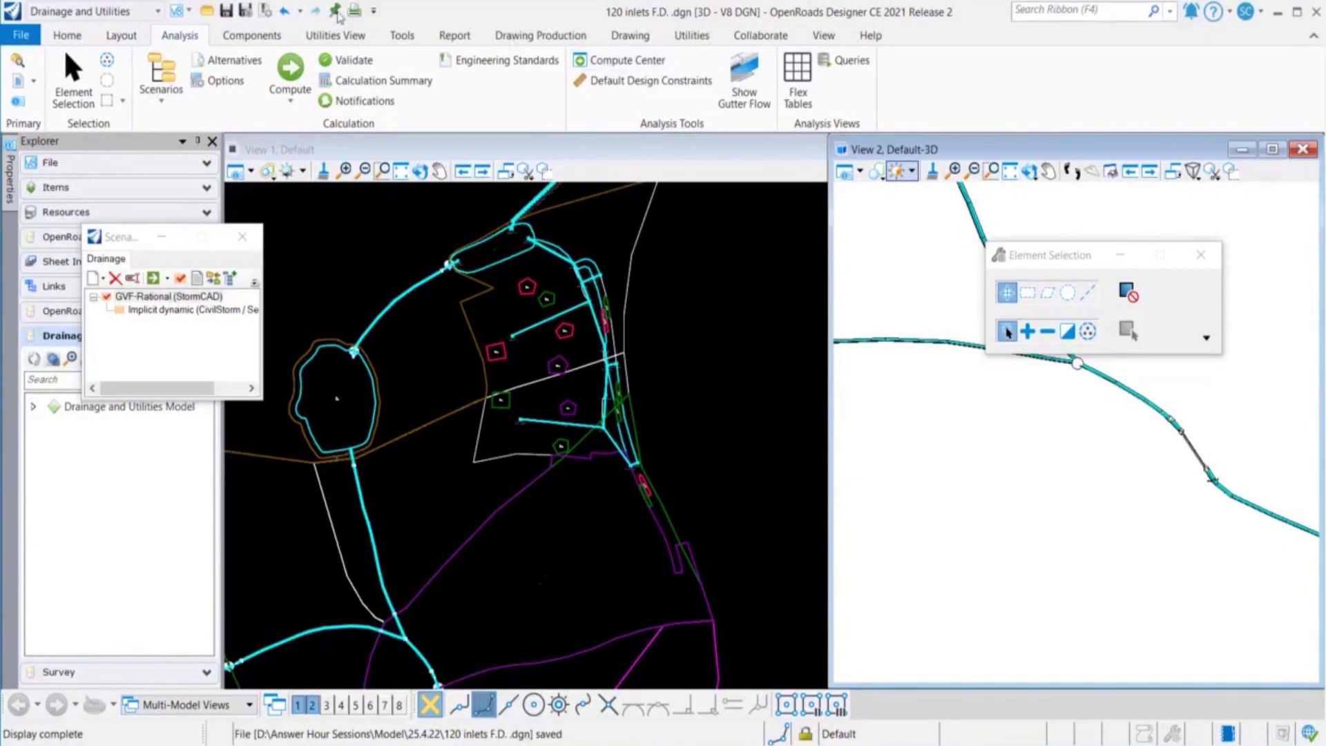
Switch to the Tools ribbon to reach the license activation and project tools
click(409, 35)
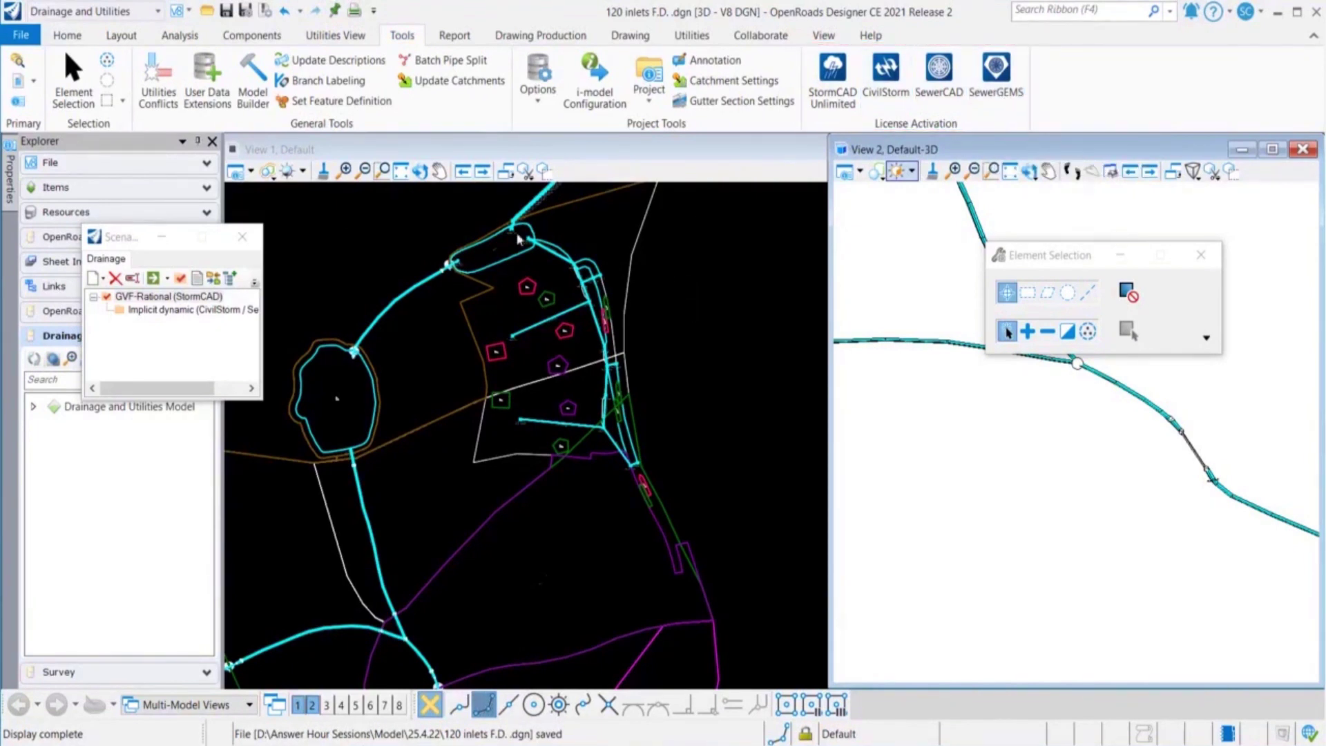
Validate and compute the GVF-Rational scenario, hitting the 120-inlet over-license warning
click(185, 36)
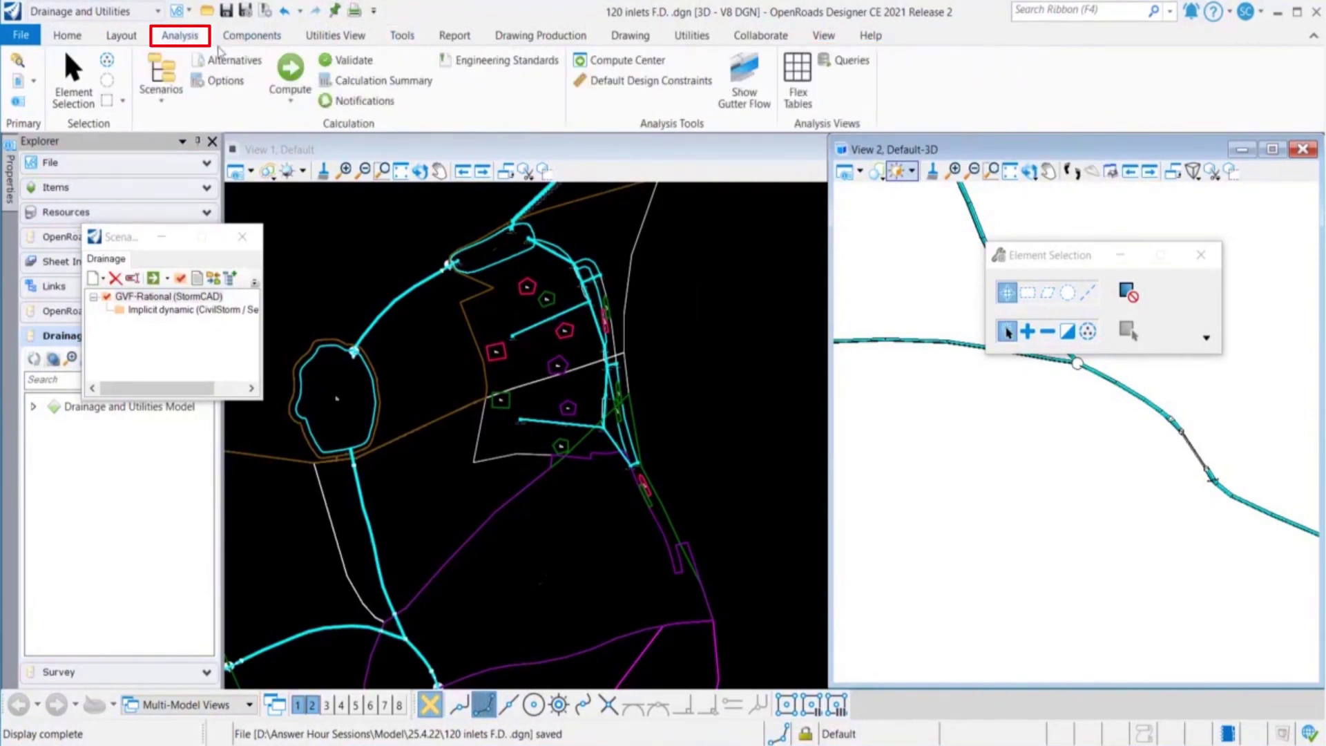
click(334, 67)
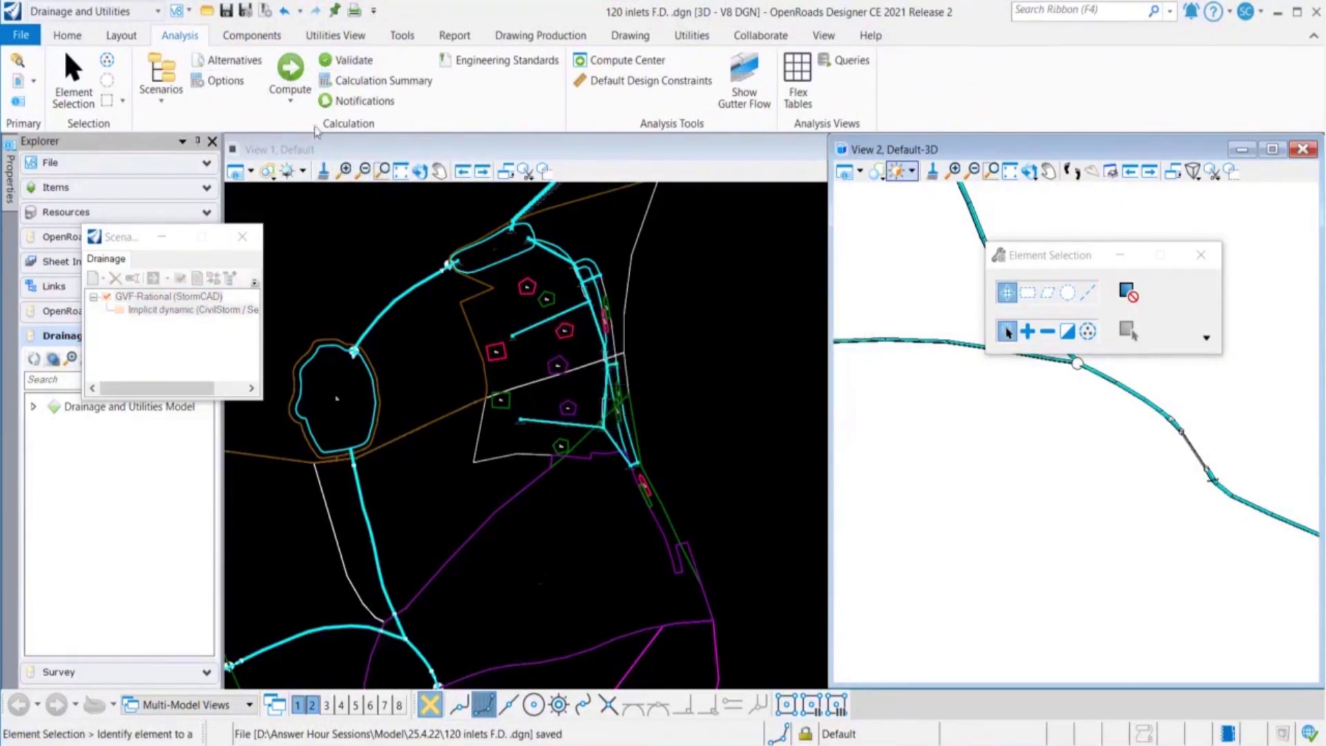
click(293, 76)
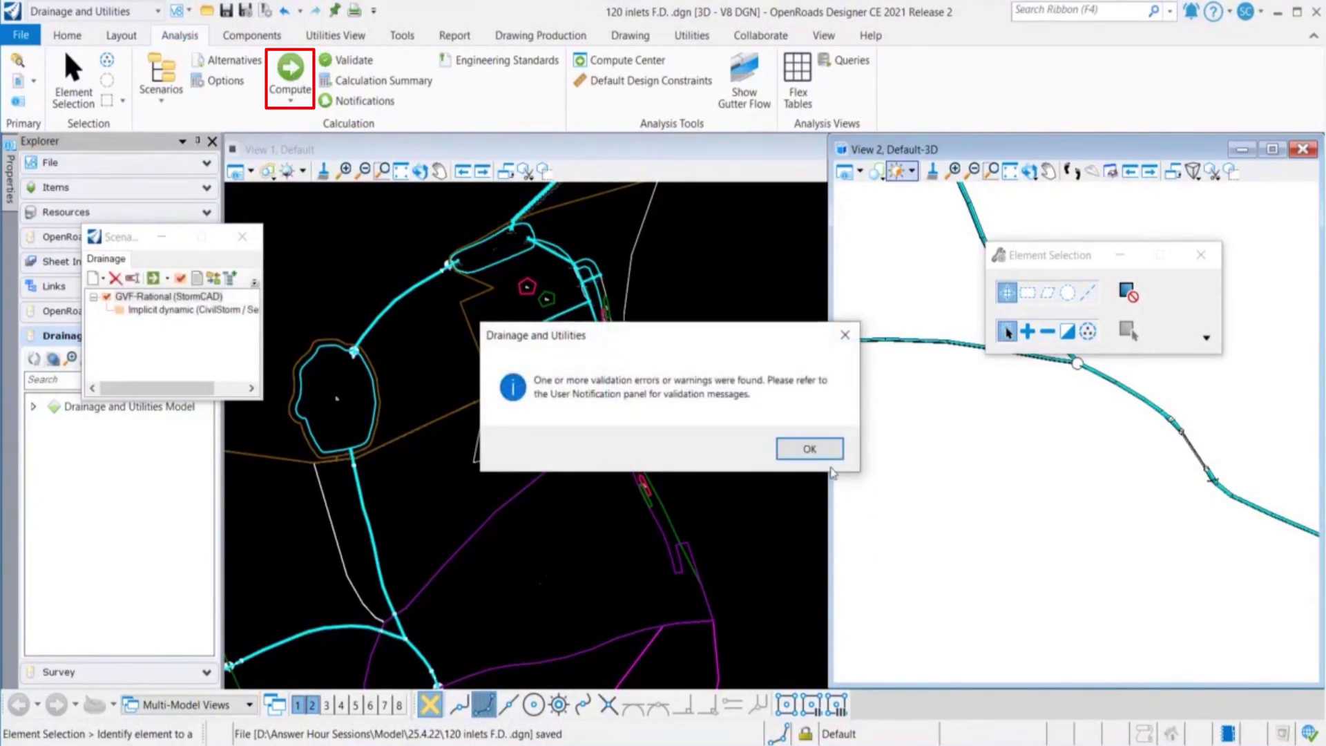
click(807, 449)
click(288, 78)
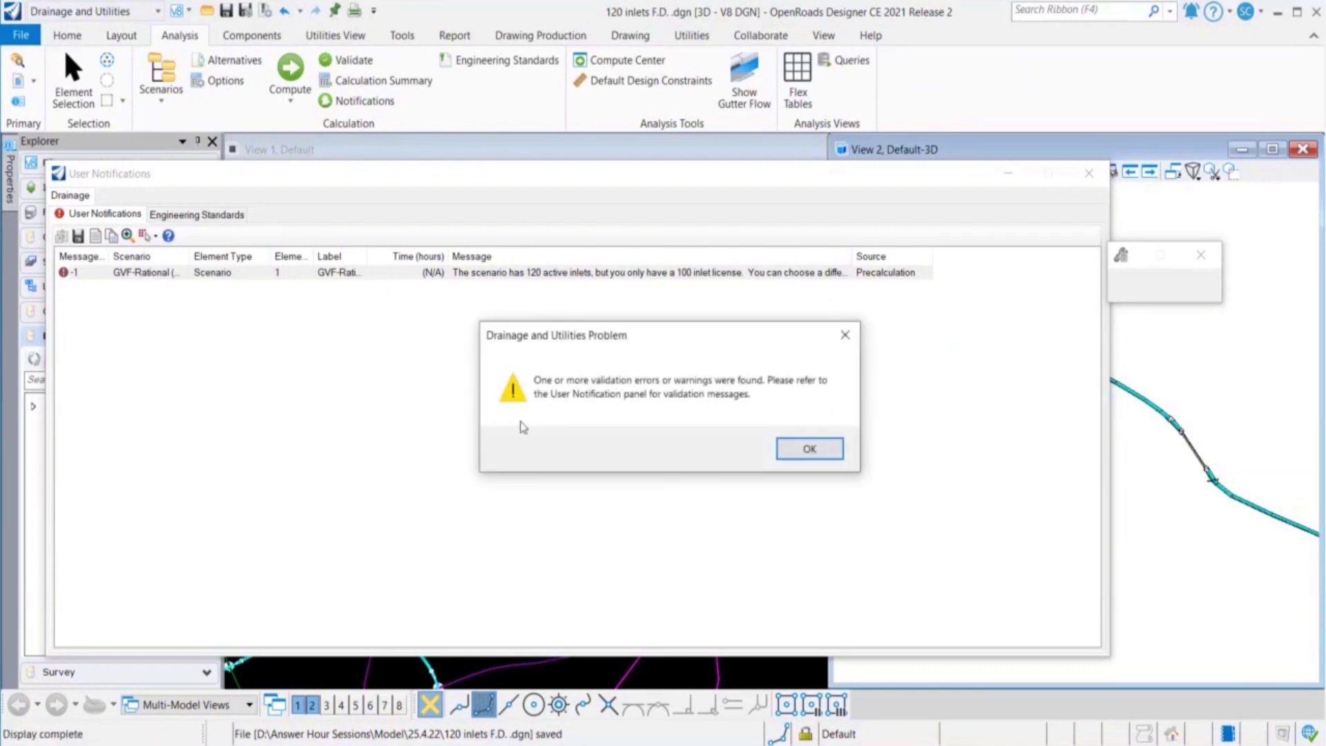
click(820, 447)
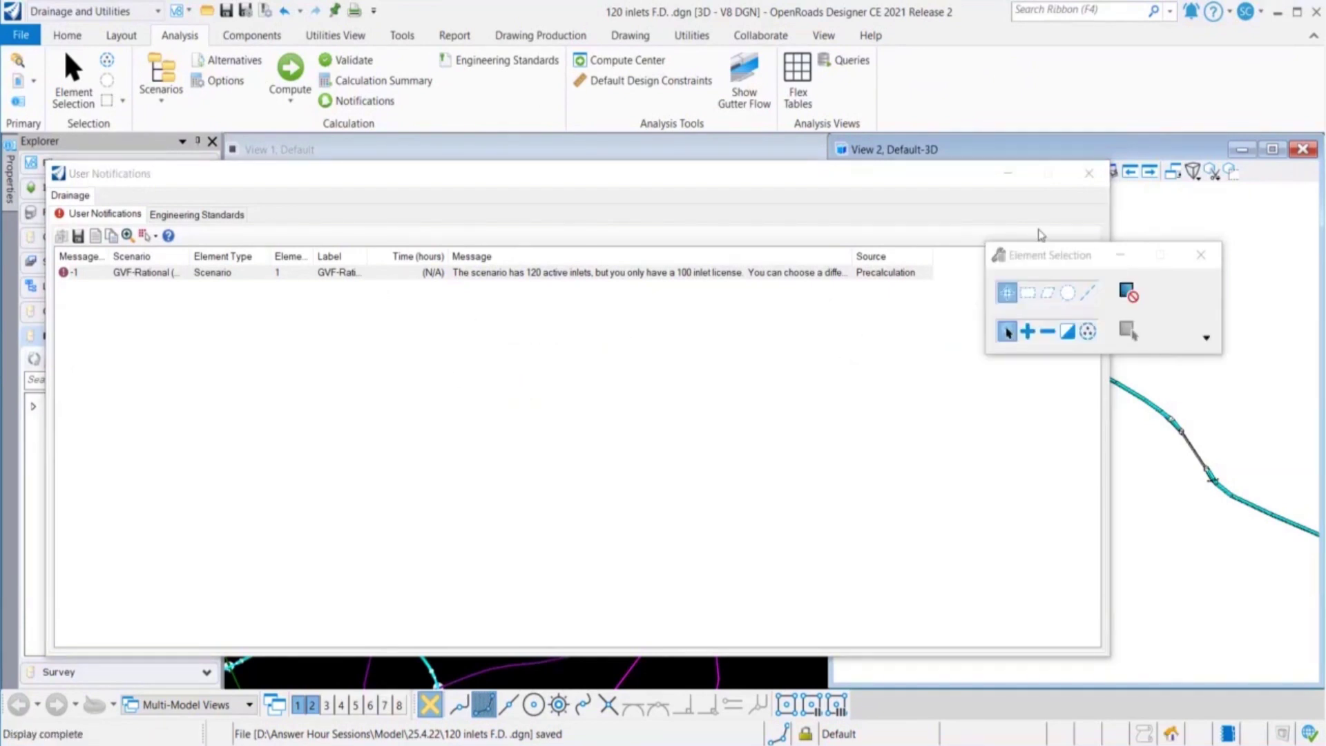
Close the notifications and pick StormCAD's AutoCAD, MicroStation, unlimited Inlets feature level
click(1088, 174)
click(402, 36)
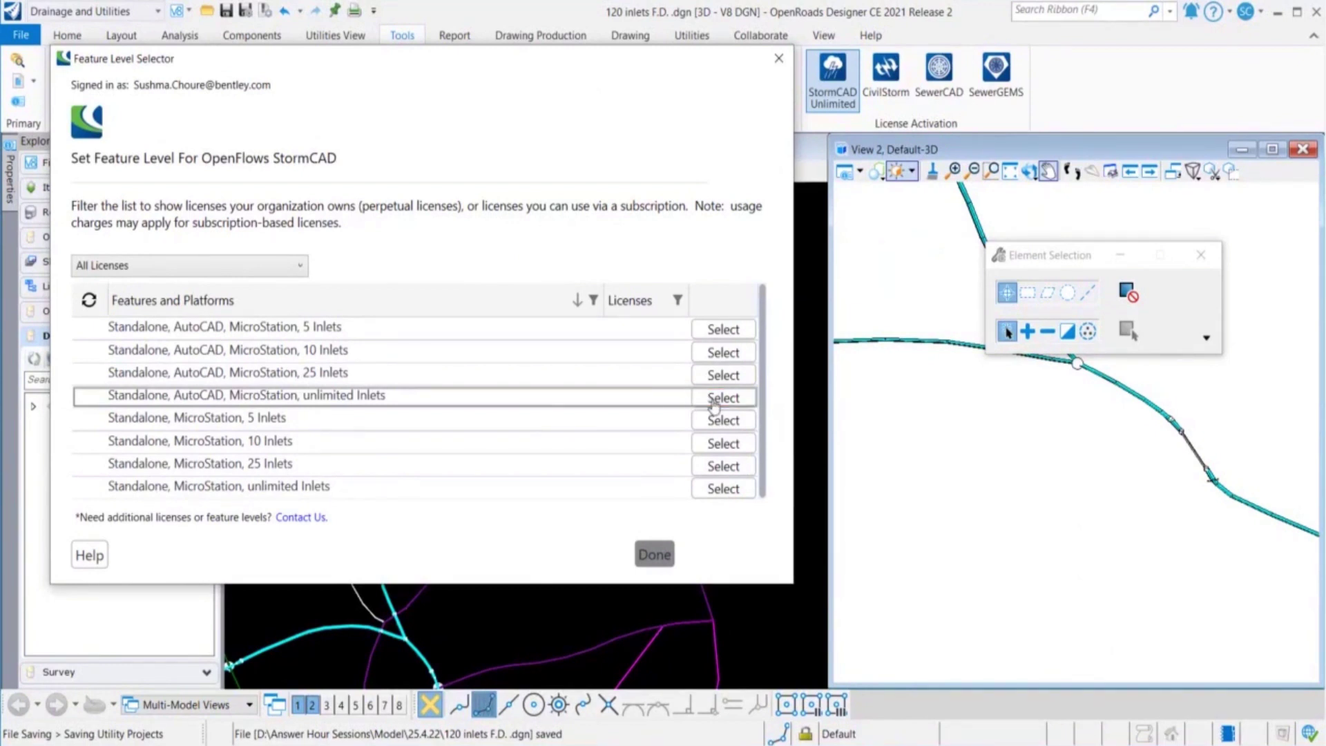
click(716, 401)
drag(574, 292, 476, 221)
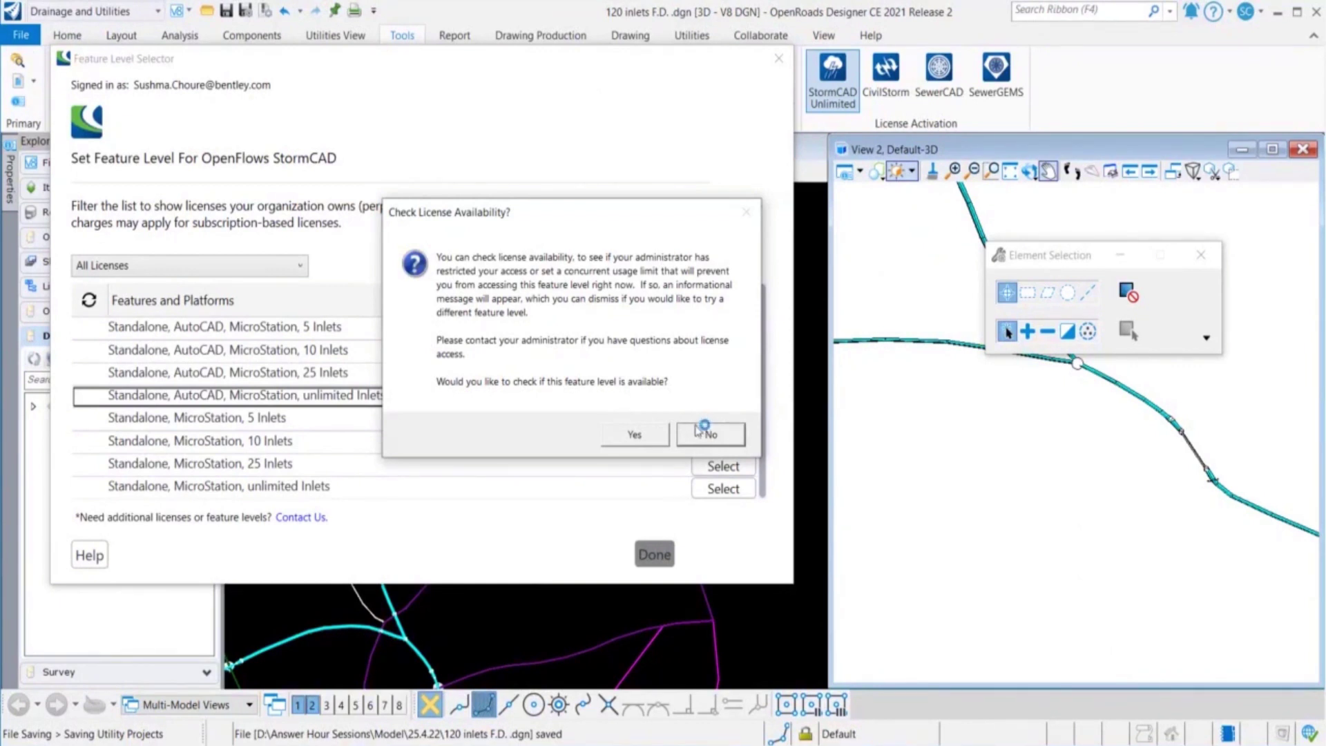
Decline the license check, reselect unlimited Inlets, confirm Yes and finish with Done
click(636, 440)
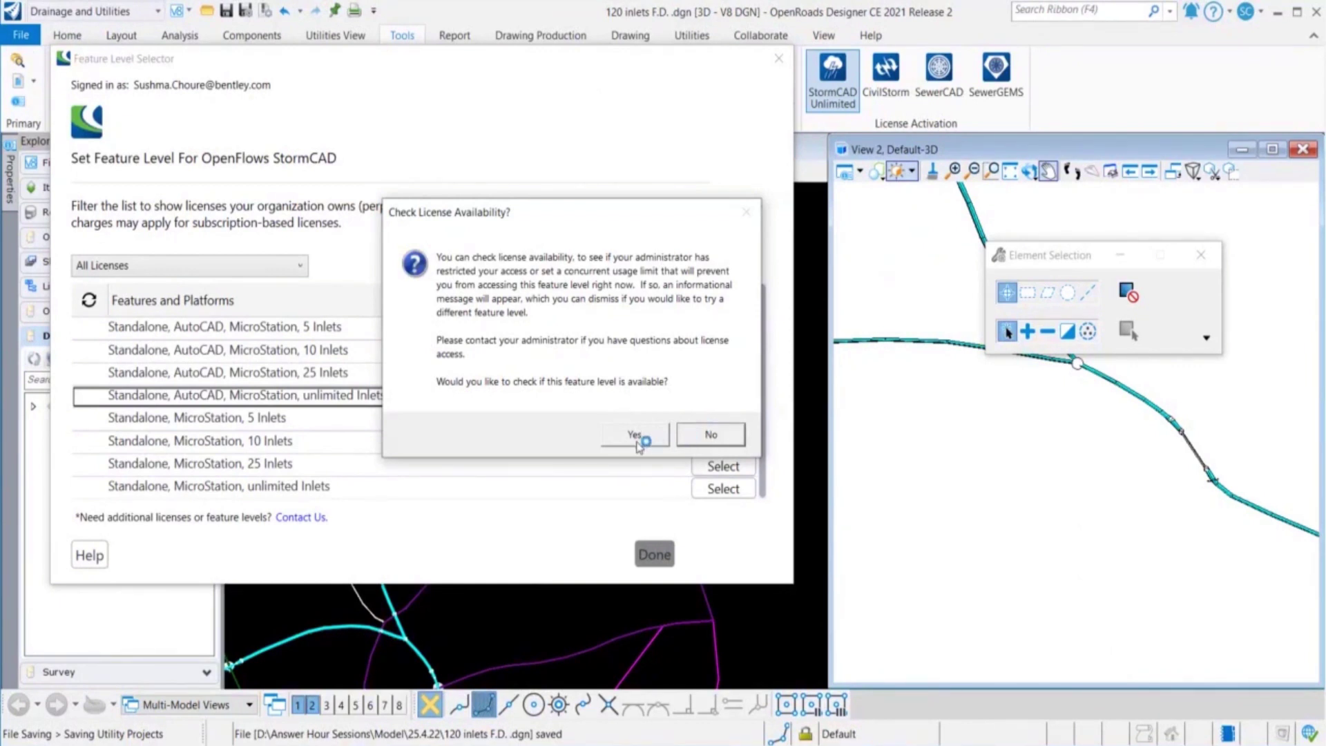
click(727, 440)
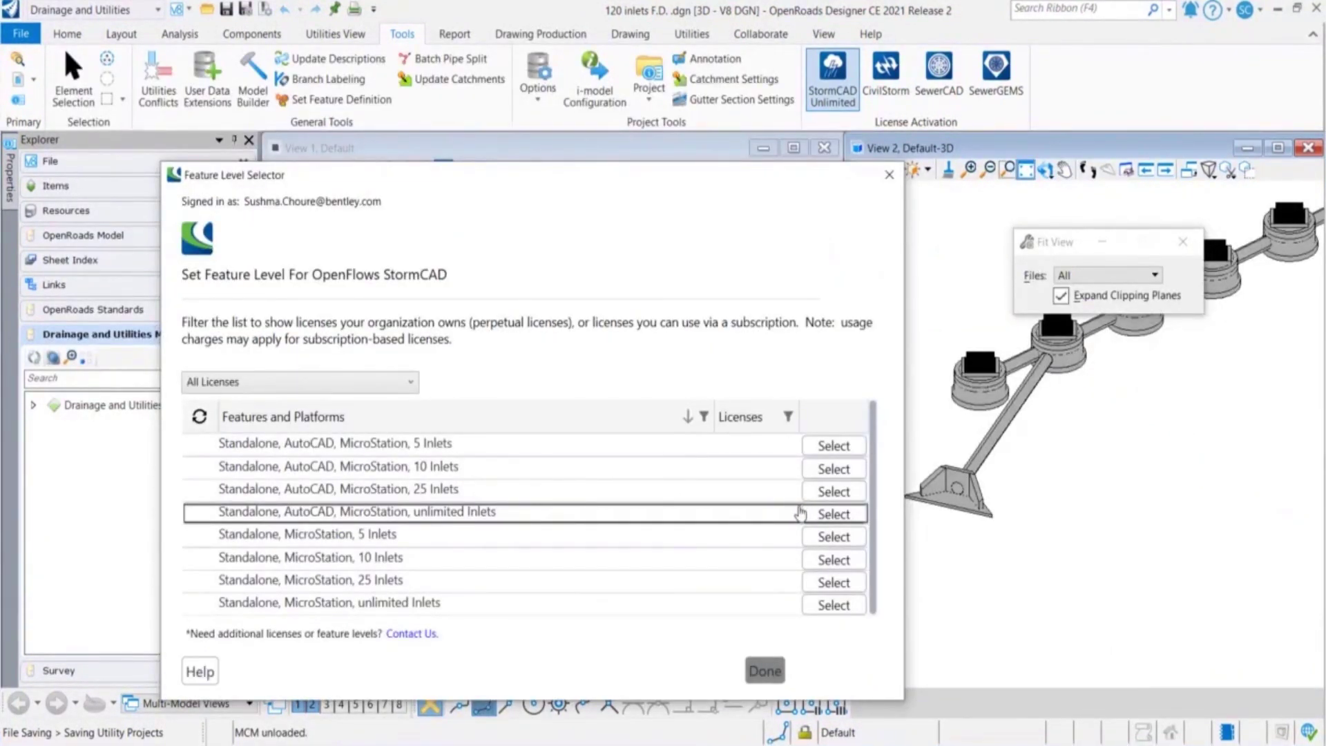
click(801, 514)
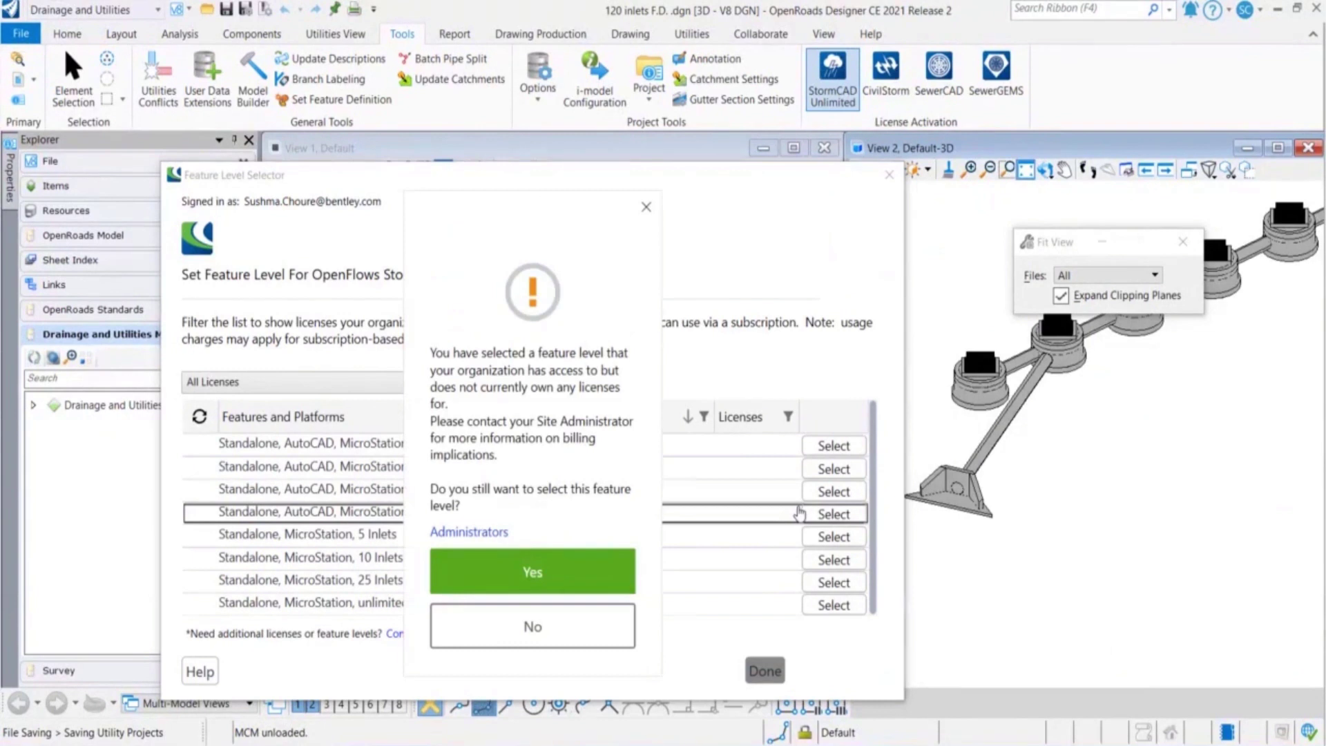
click(550, 565)
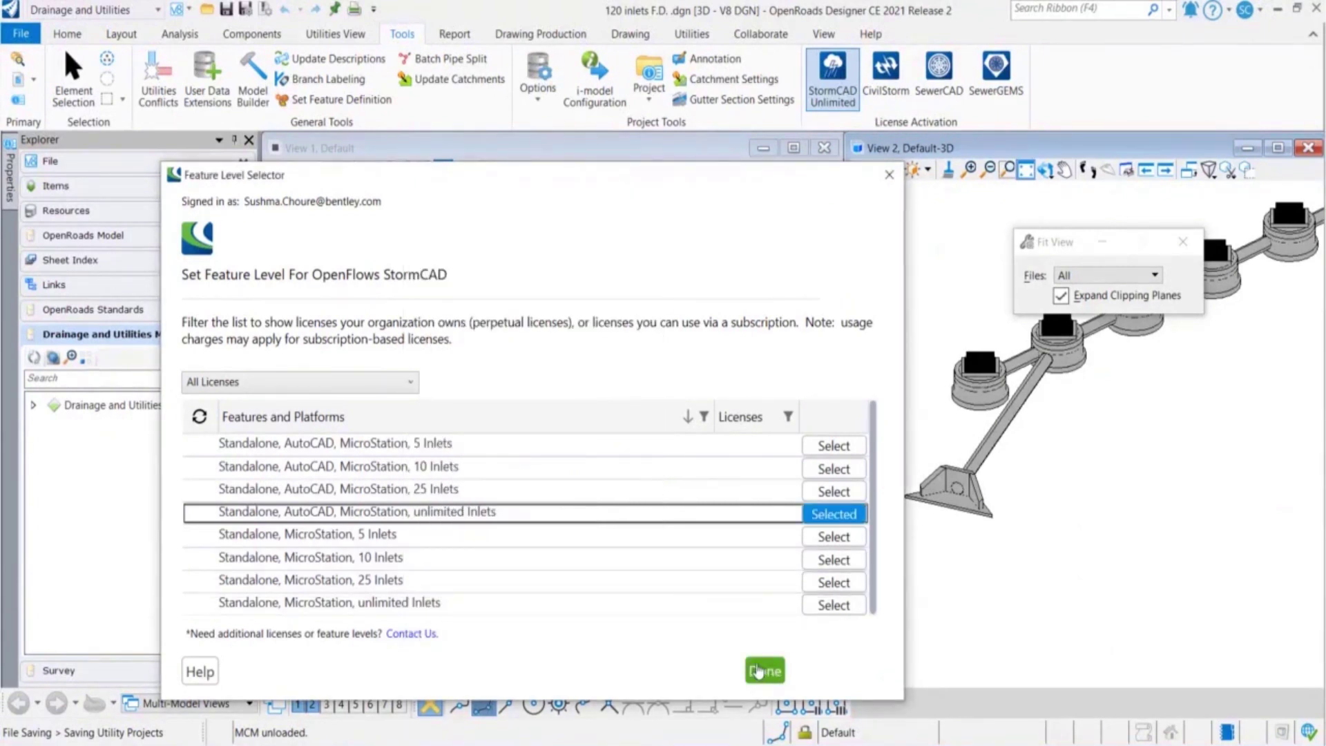
click(758, 670)
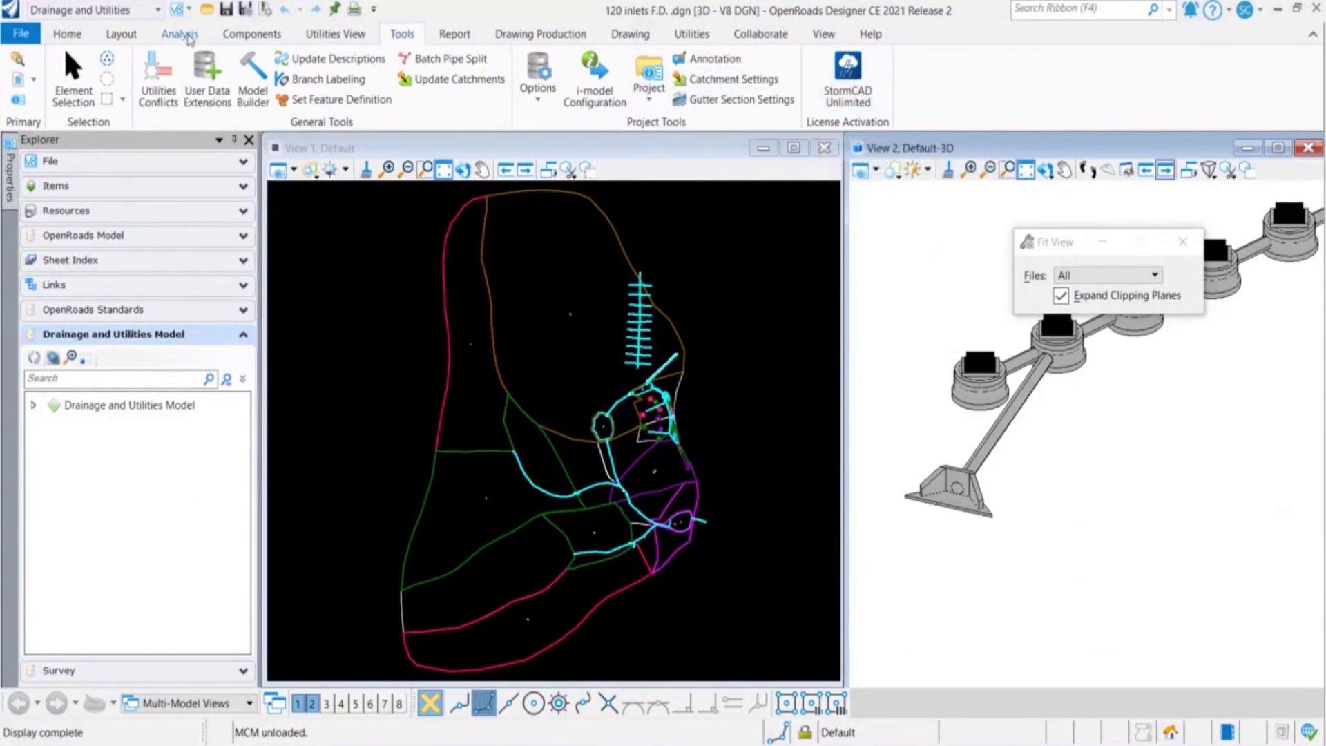
Compute GVF-Rational and close the Calculation Summary showing 100-year convergence for both networks
click(181, 34)
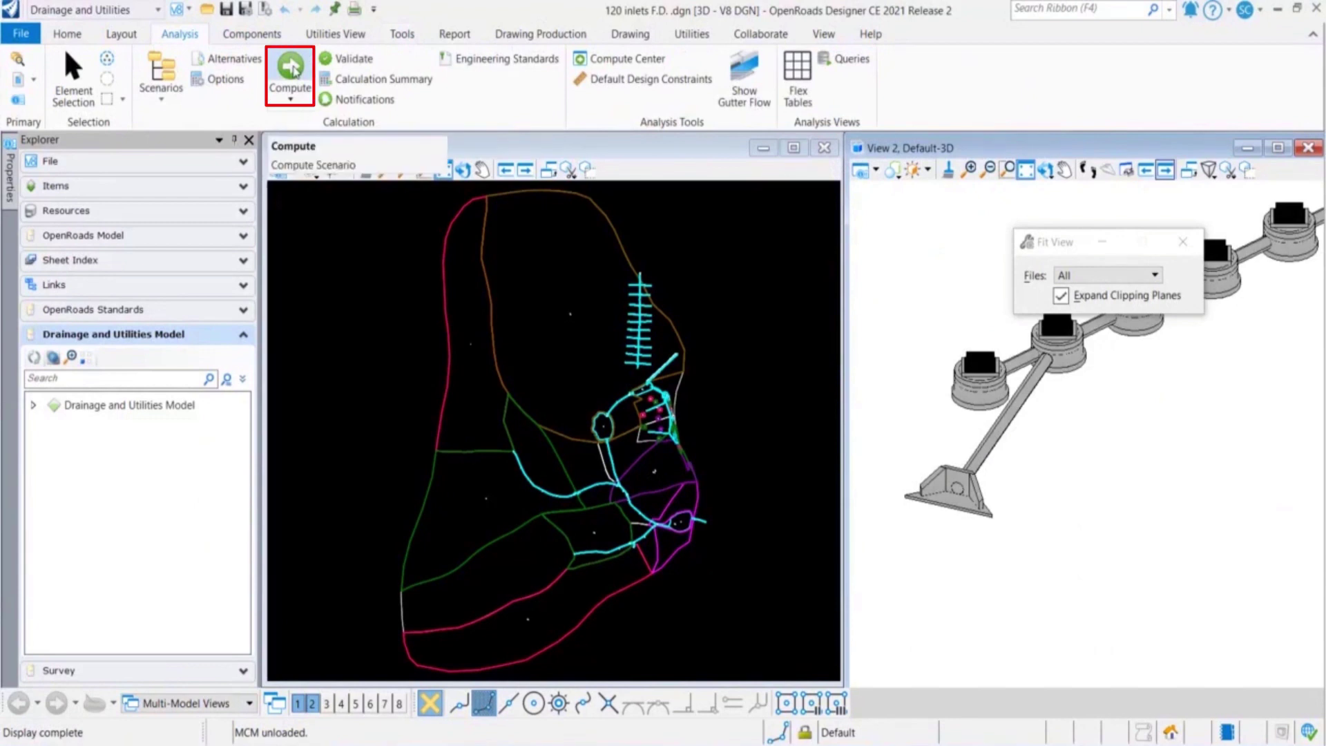
click(290, 102)
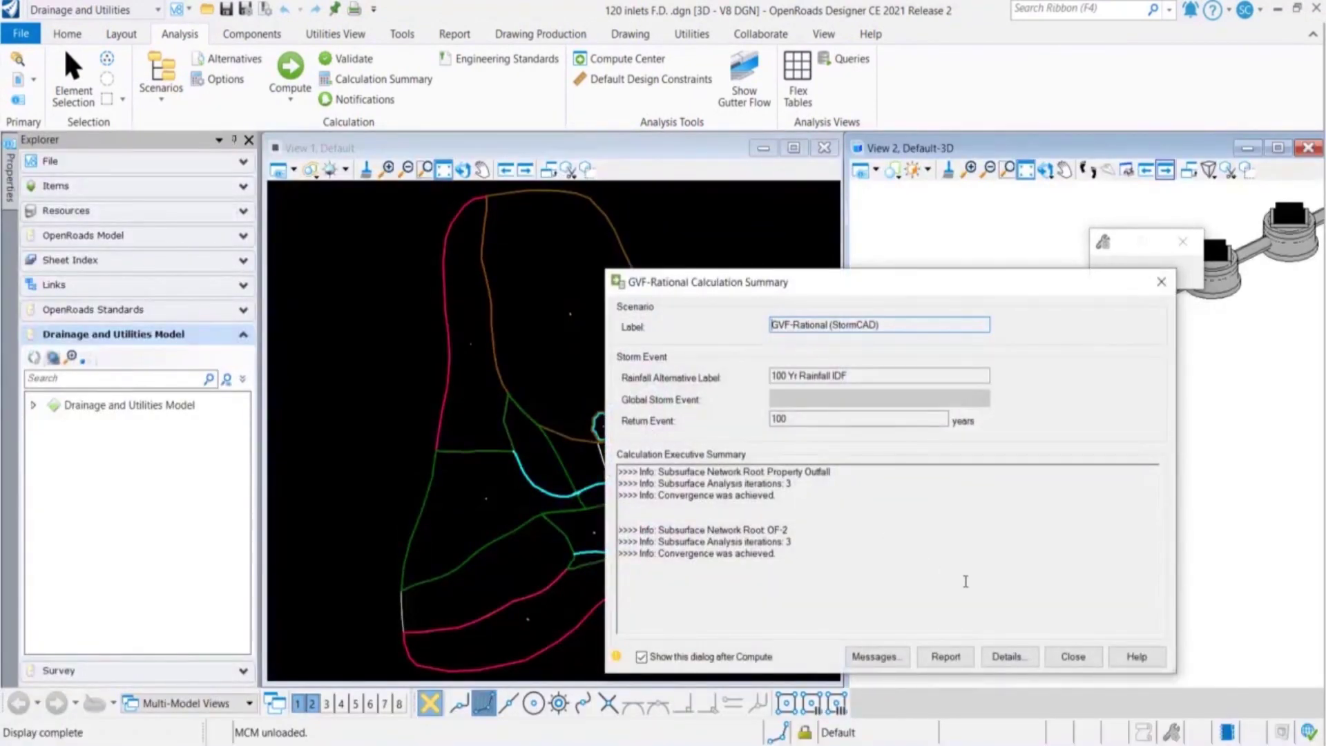
drag(805, 290, 738, 245)
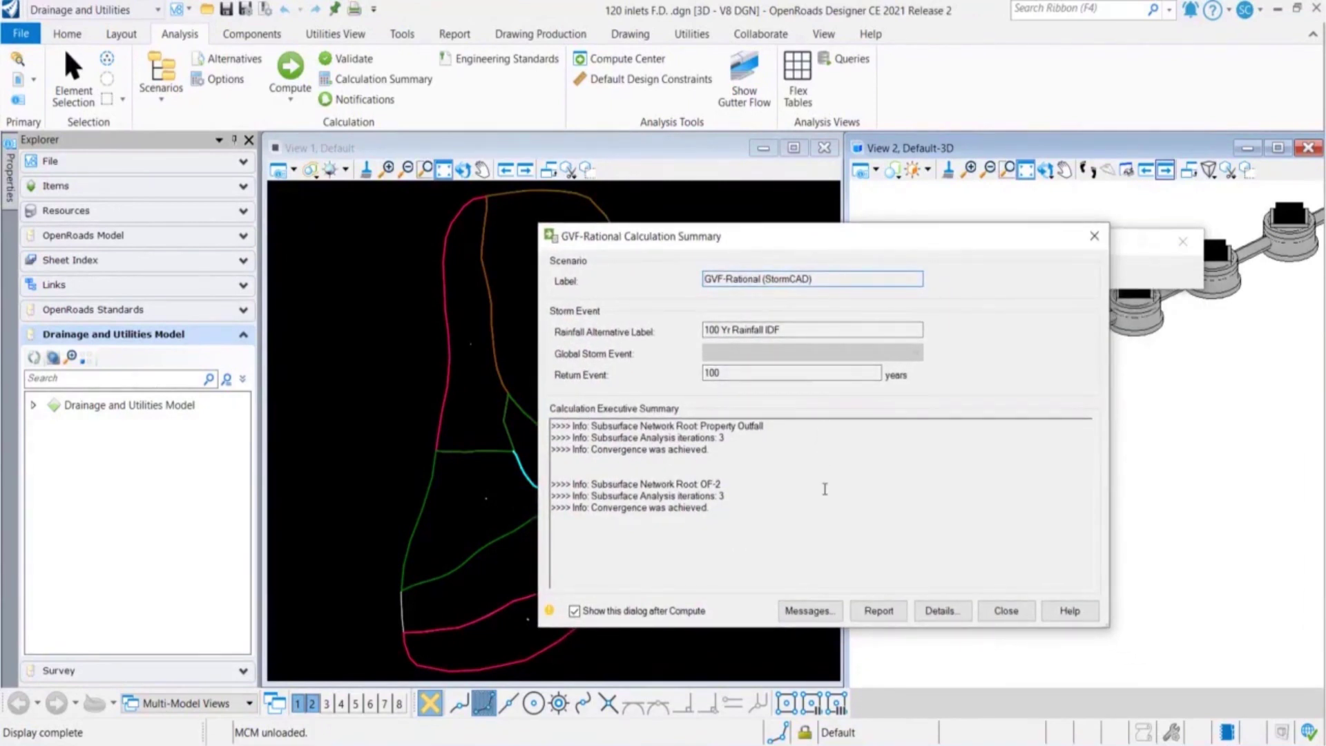
click(1006, 611)
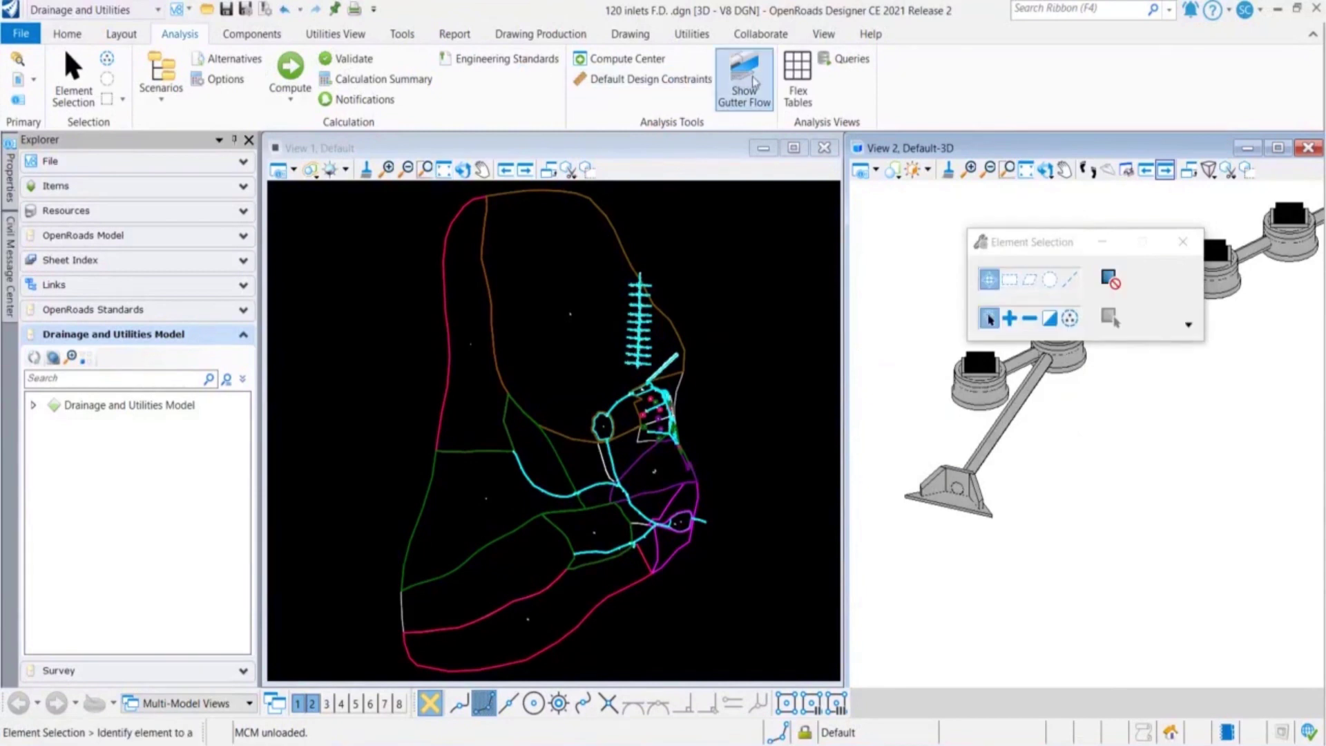
Browse the Utilities View, Tools and Home ribbon tabs, ending back on Utilities View
click(359, 36)
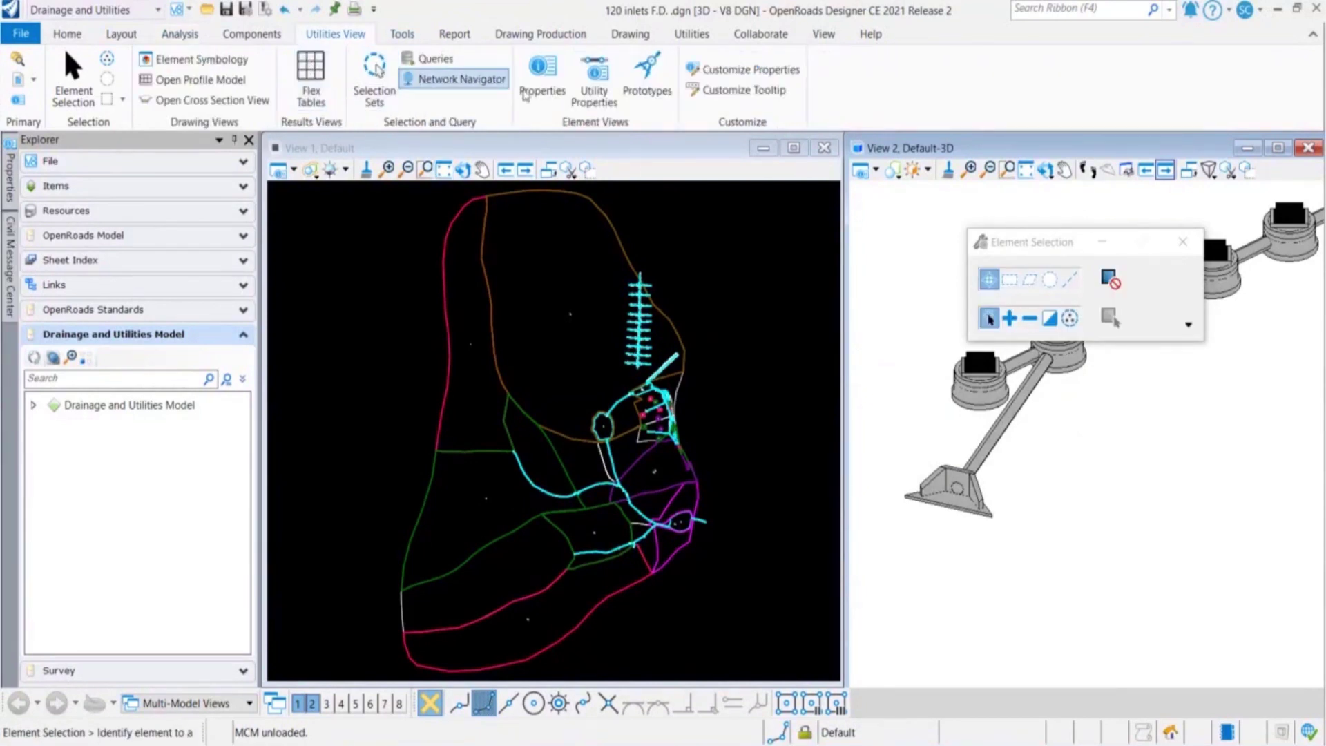
click(406, 38)
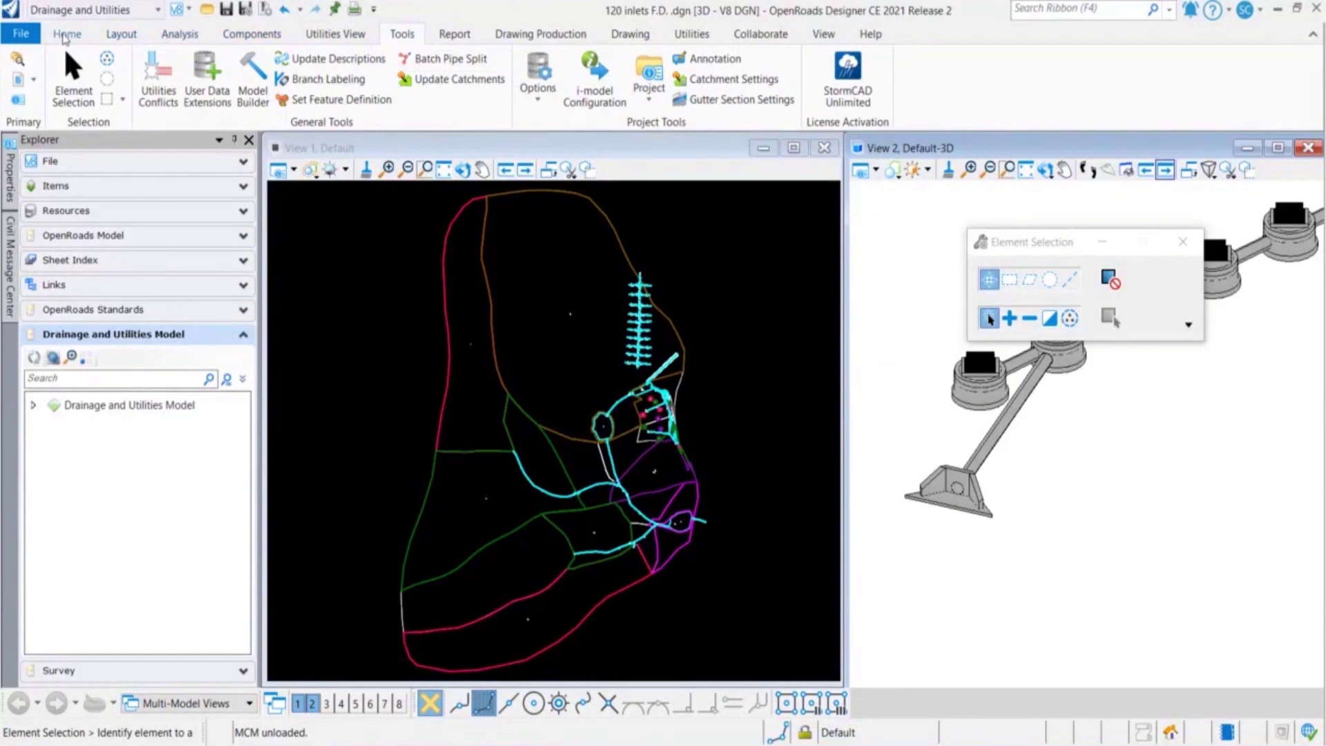
click(67, 34)
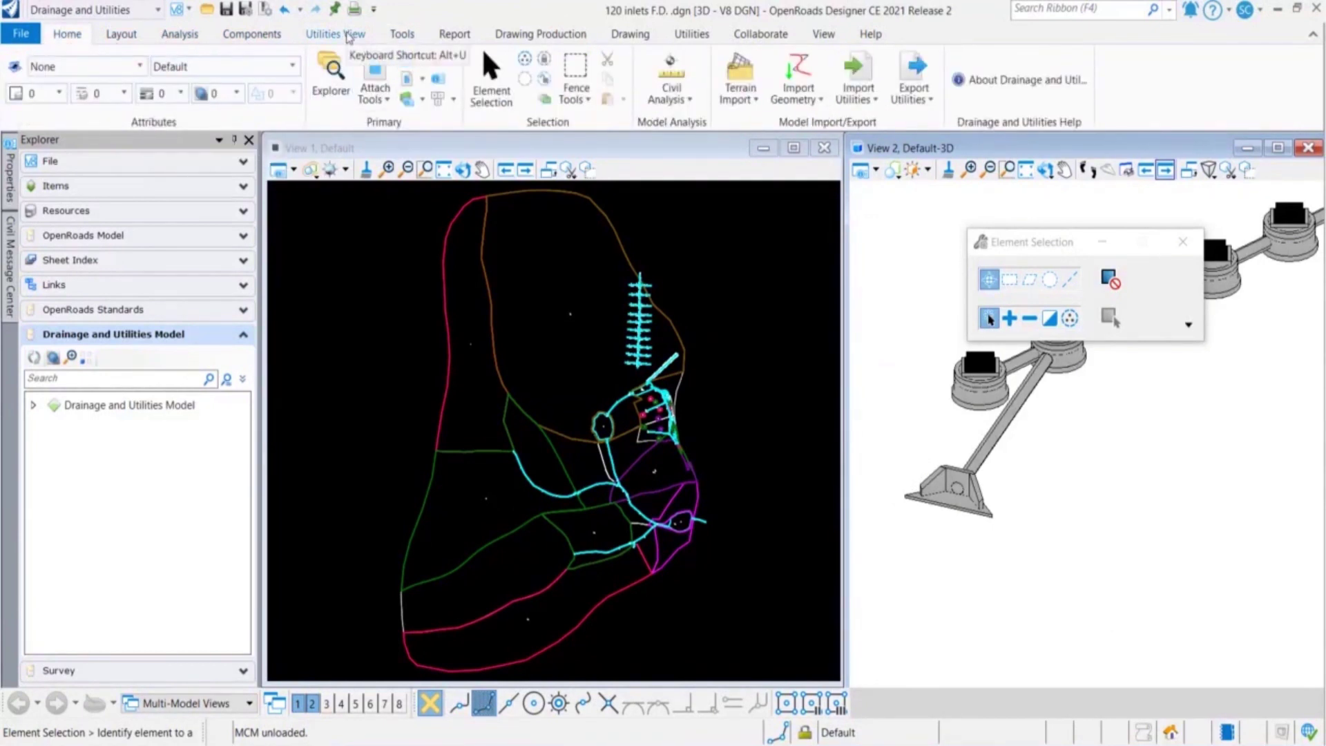
click(349, 36)
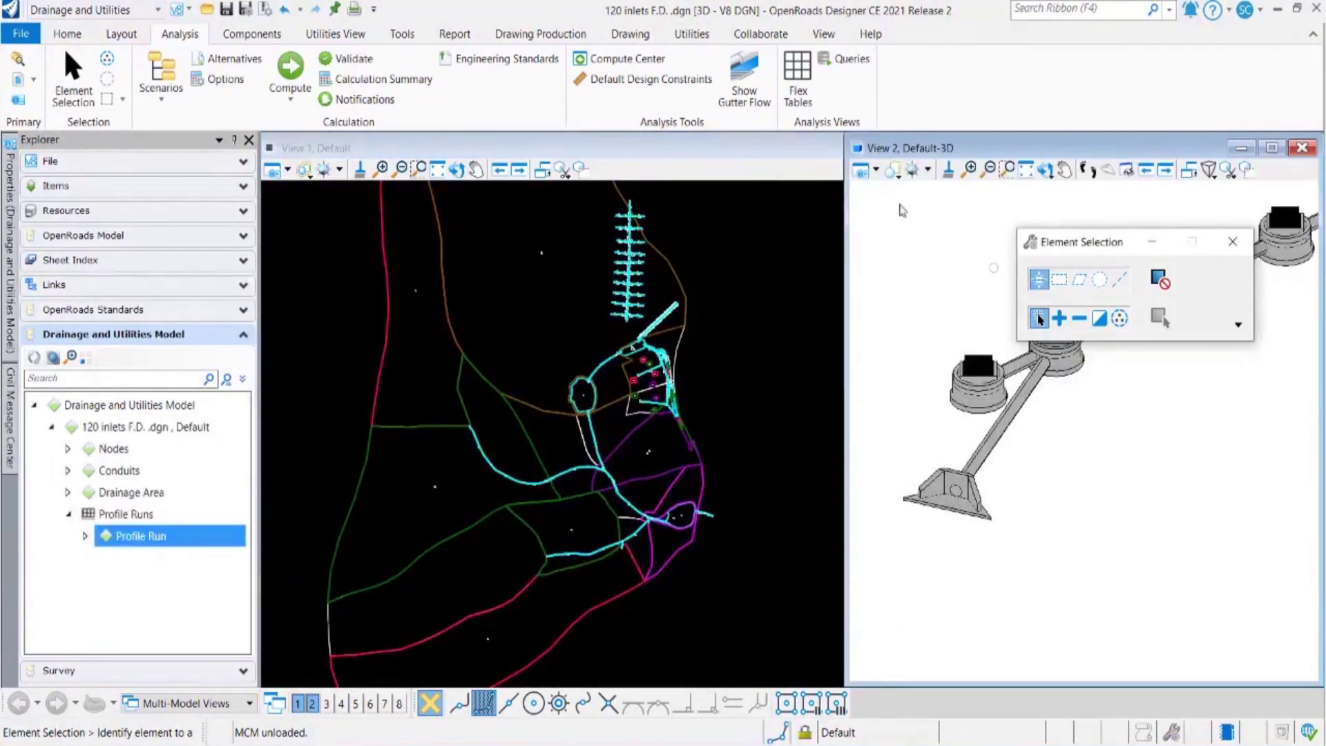
click(609, 92)
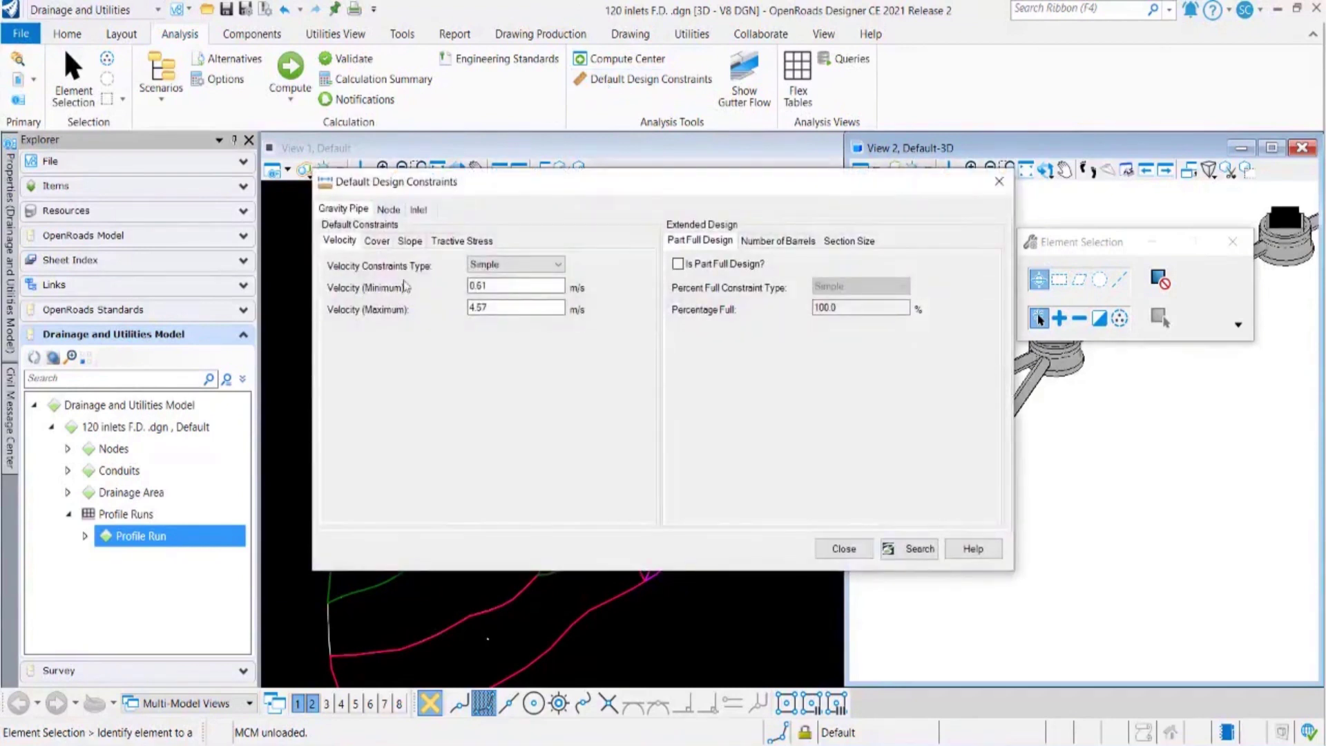
click(474, 267)
click(473, 267)
click(382, 246)
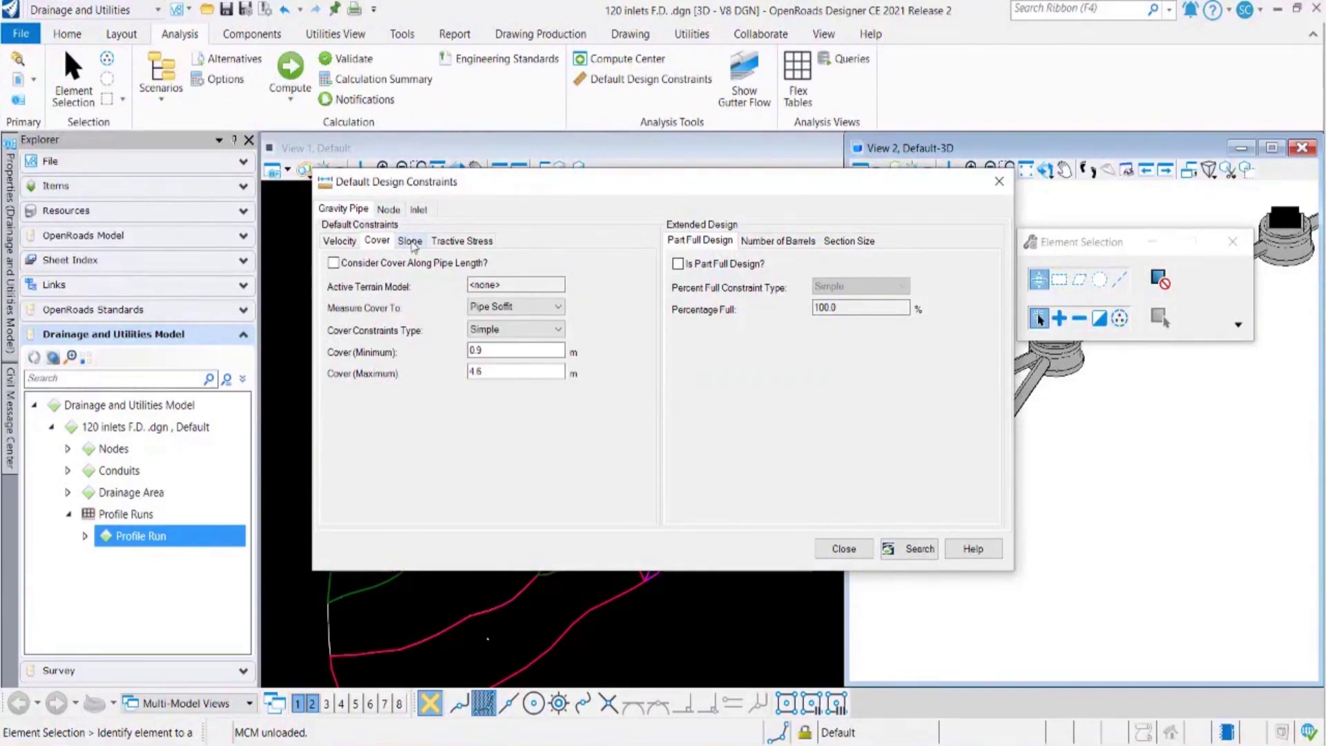
click(411, 241)
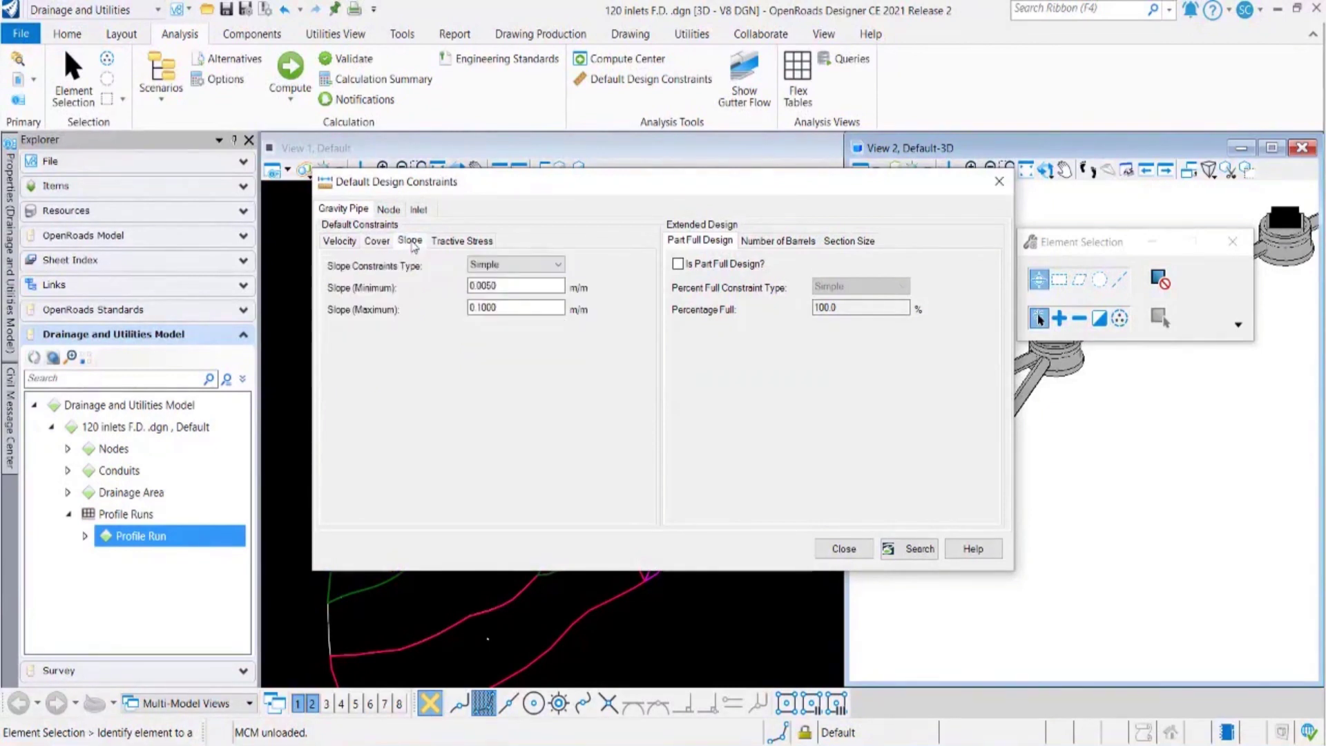
click(679, 264)
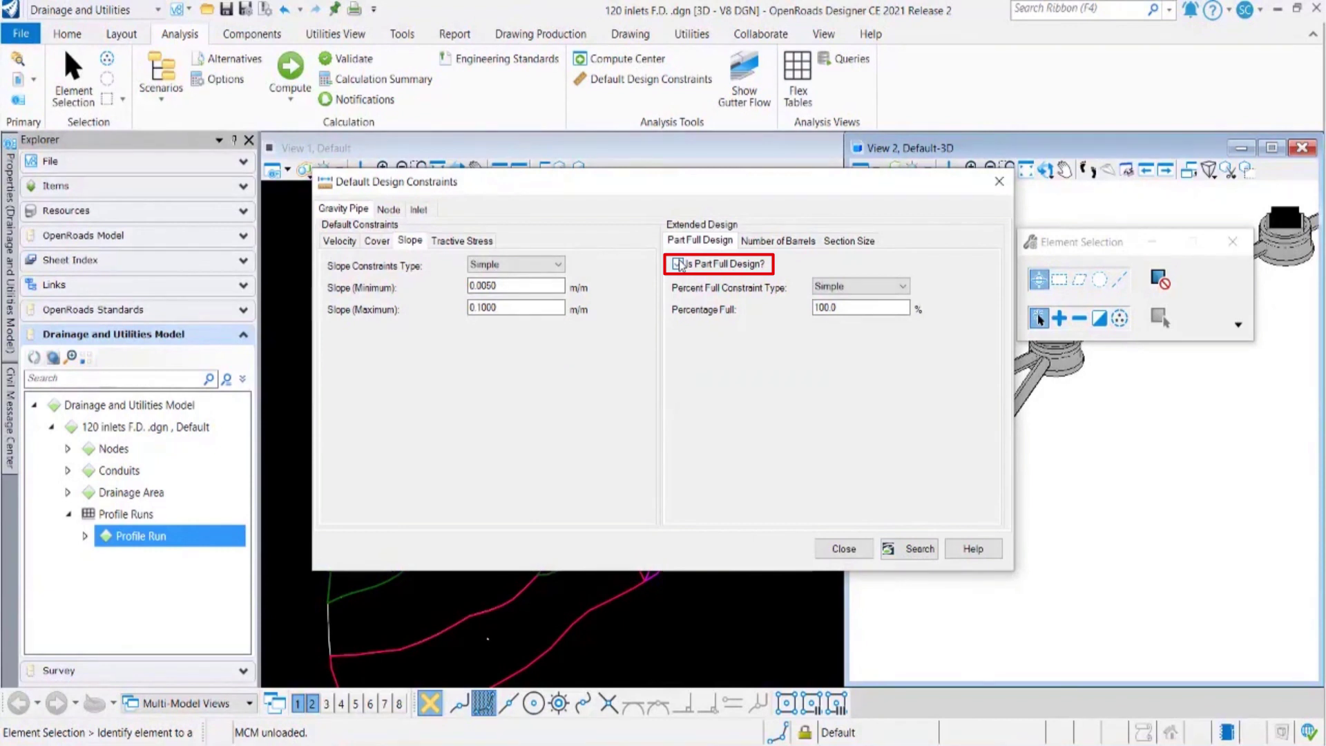
click(678, 264)
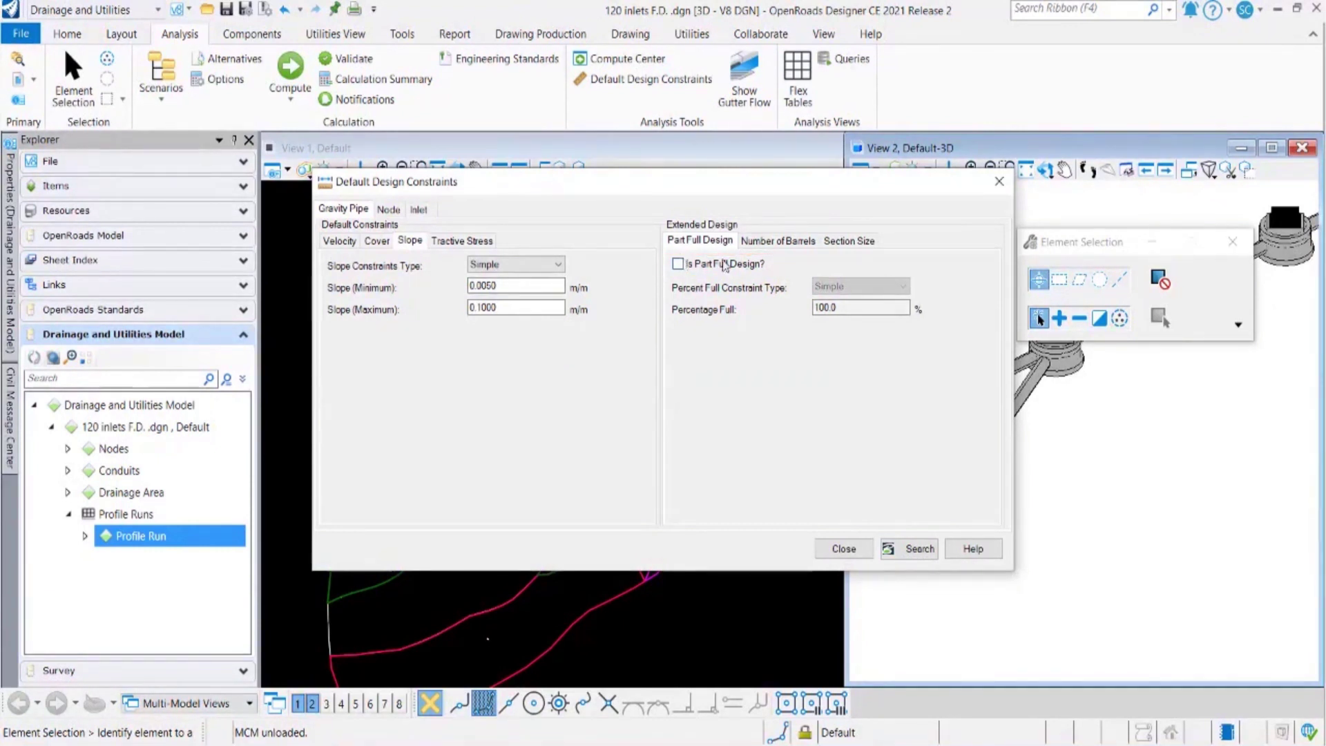
click(996, 182)
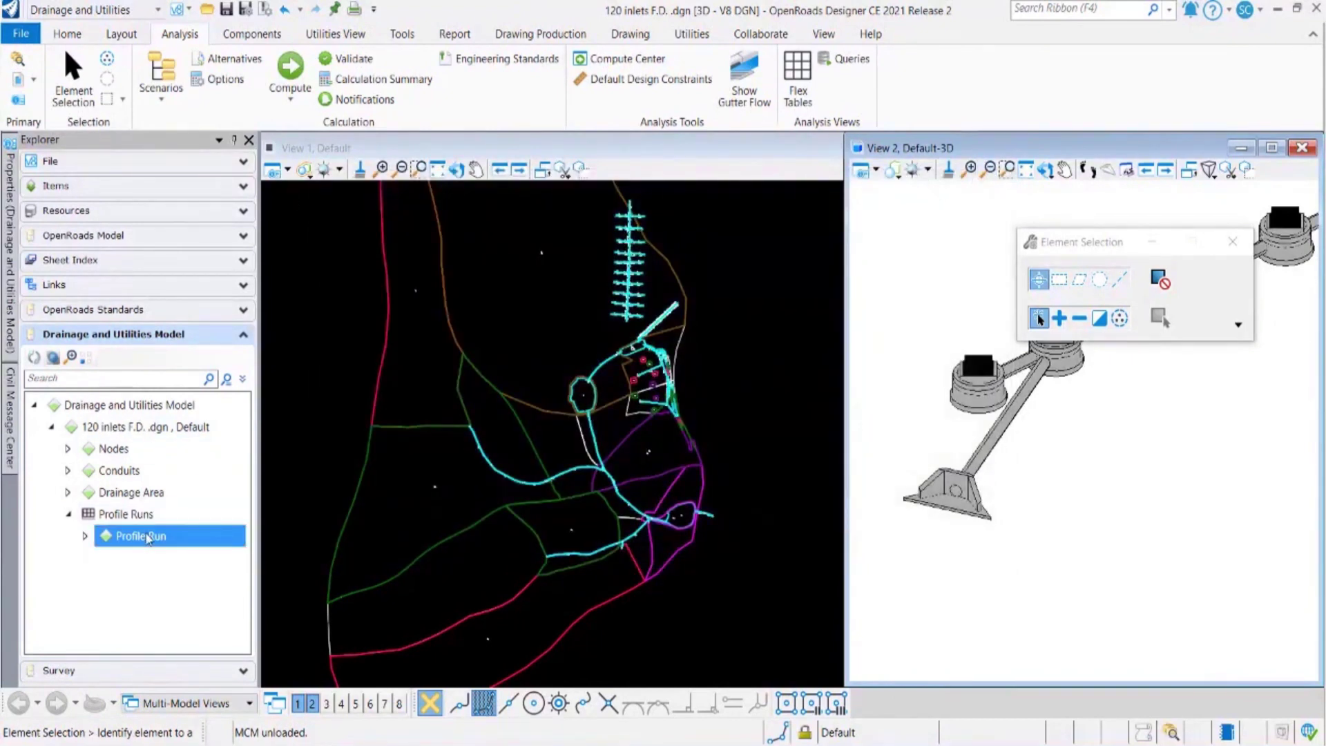
Open Profile Run's analysis profile, then go to the implicit DGN's Implicit dynamic scenario
right_click(147, 538)
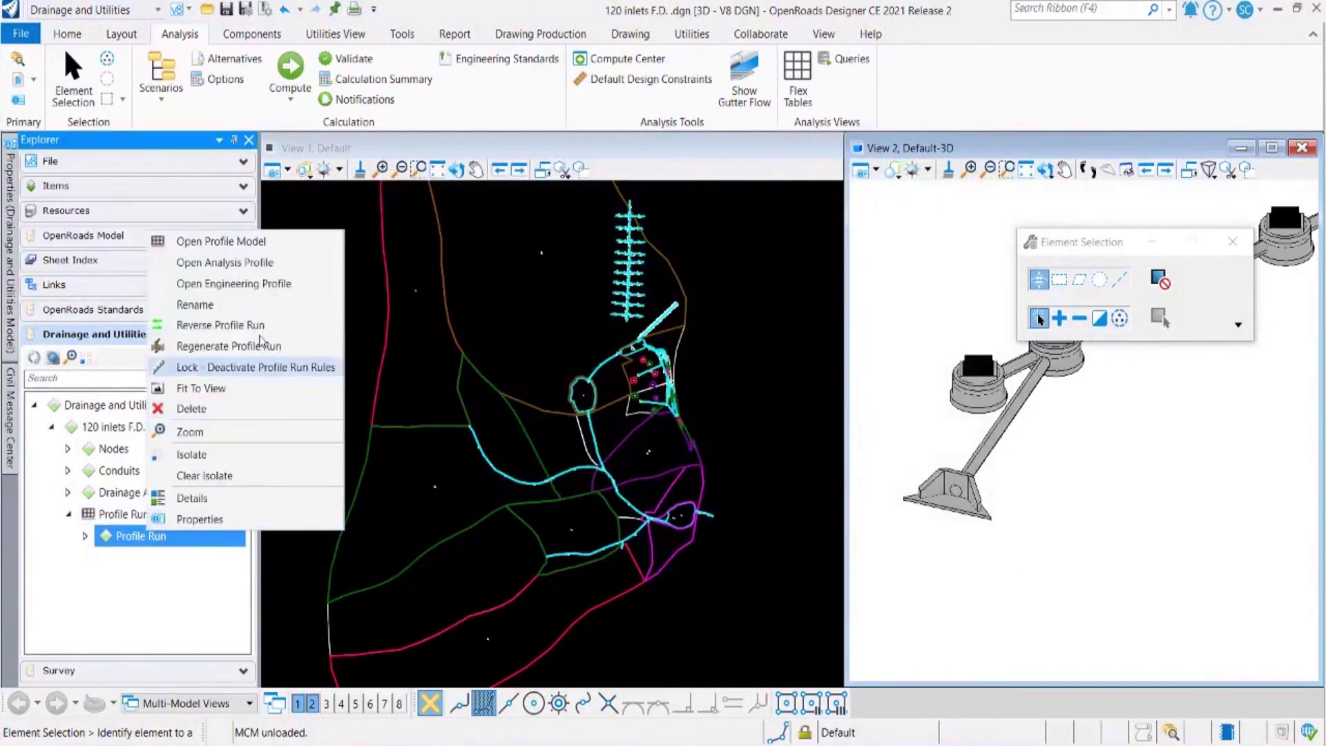
click(238, 263)
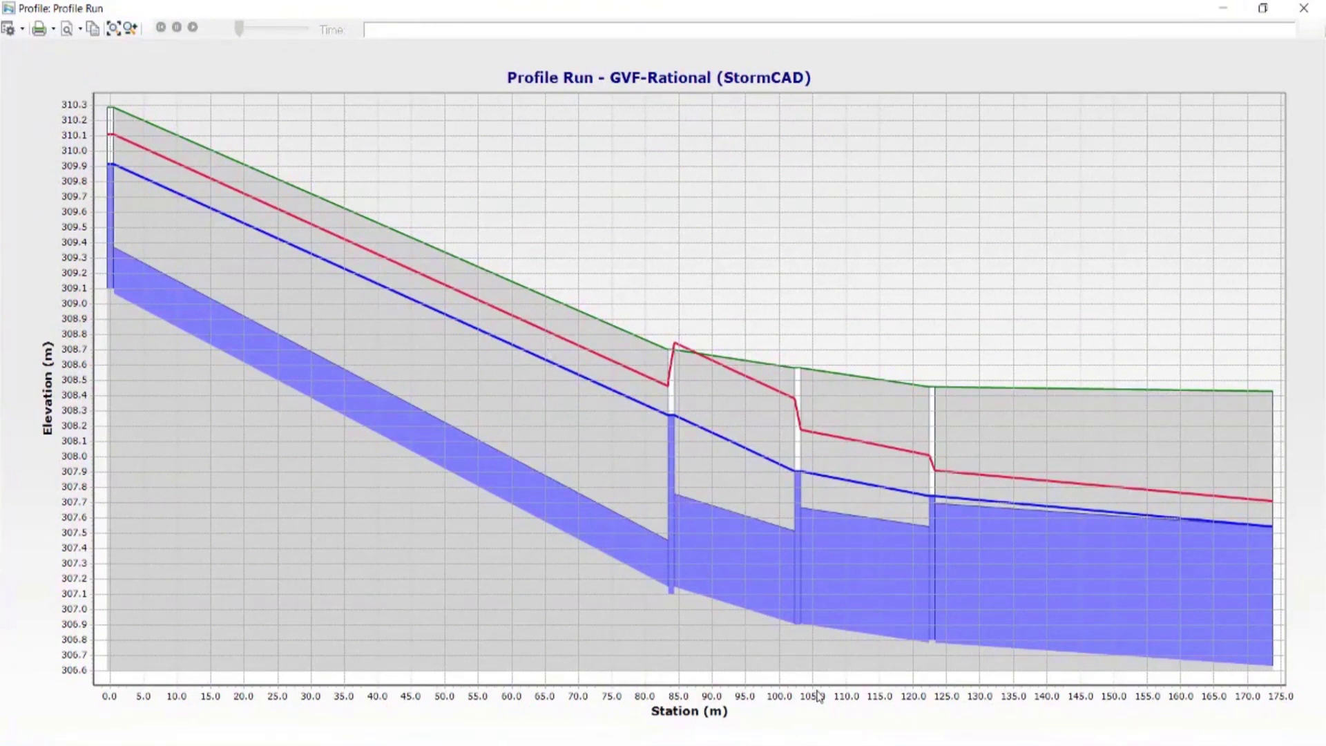
mouse_move(886, 744)
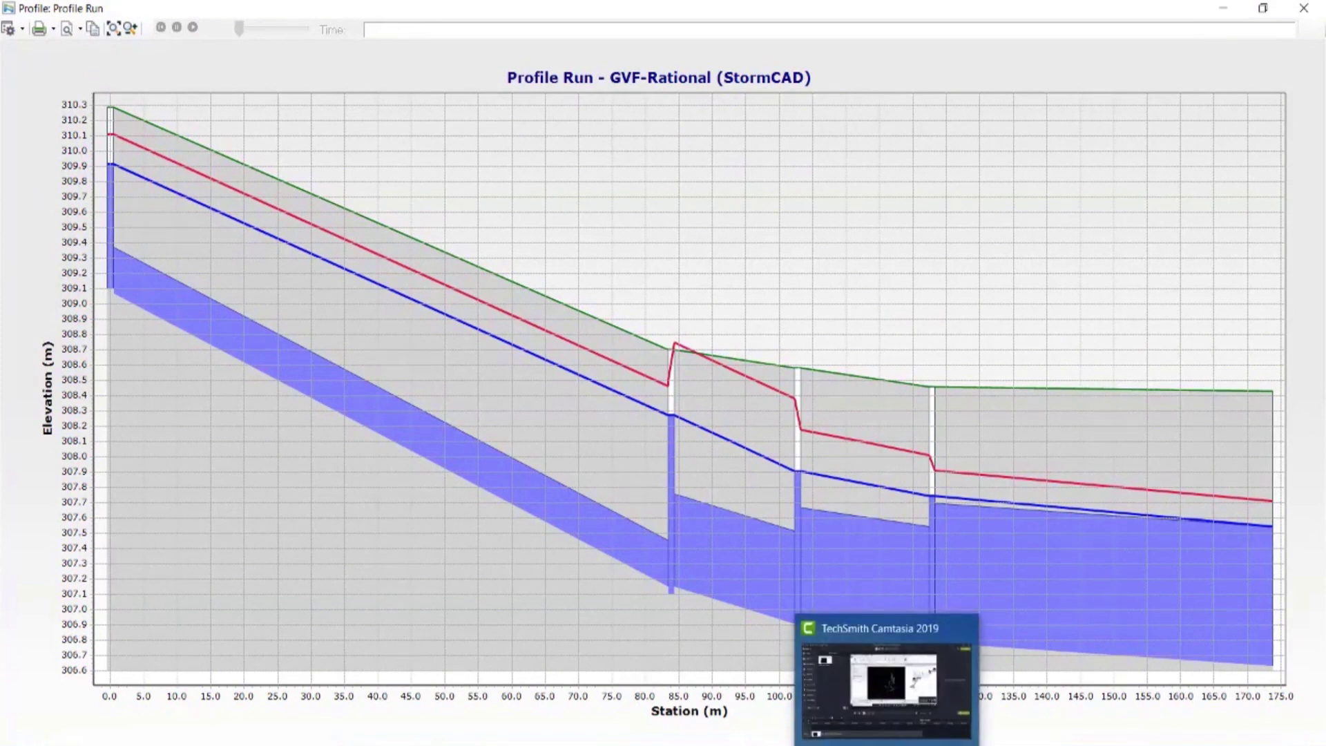
mouse_move(844, 744)
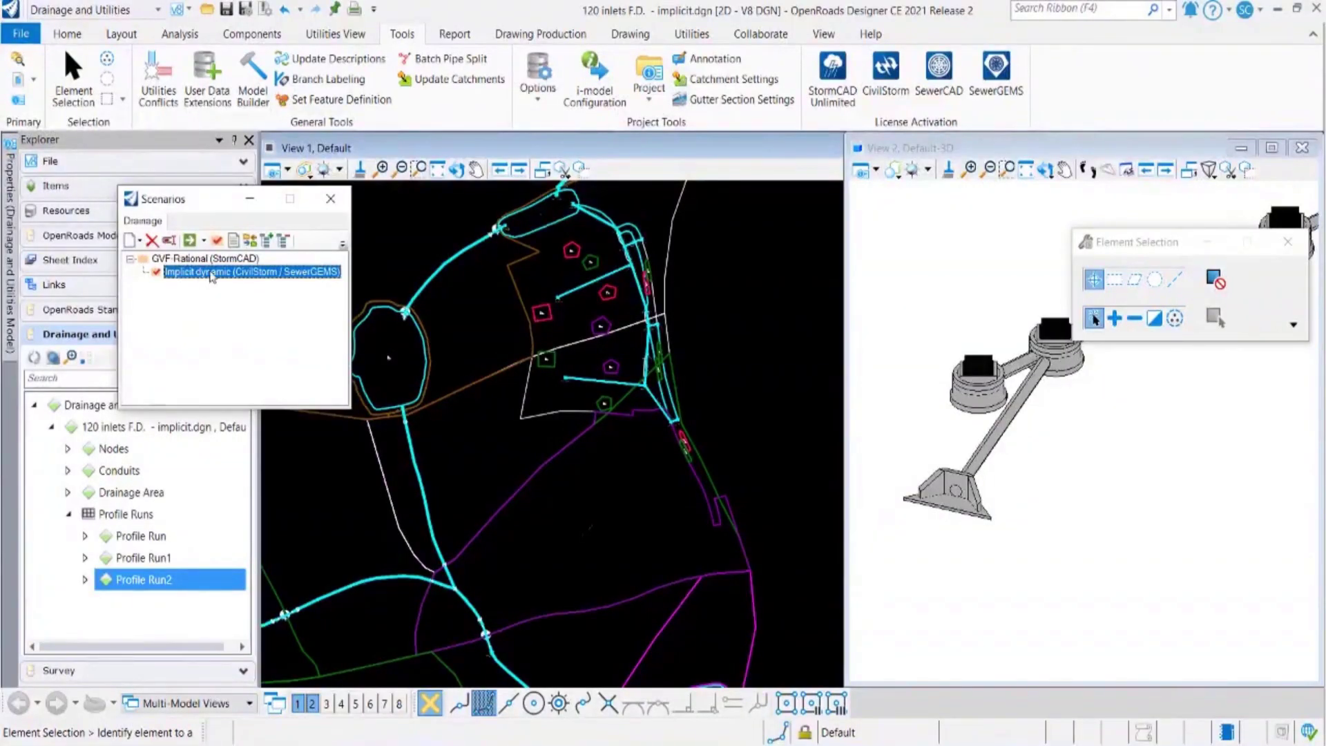
right_click(211, 275)
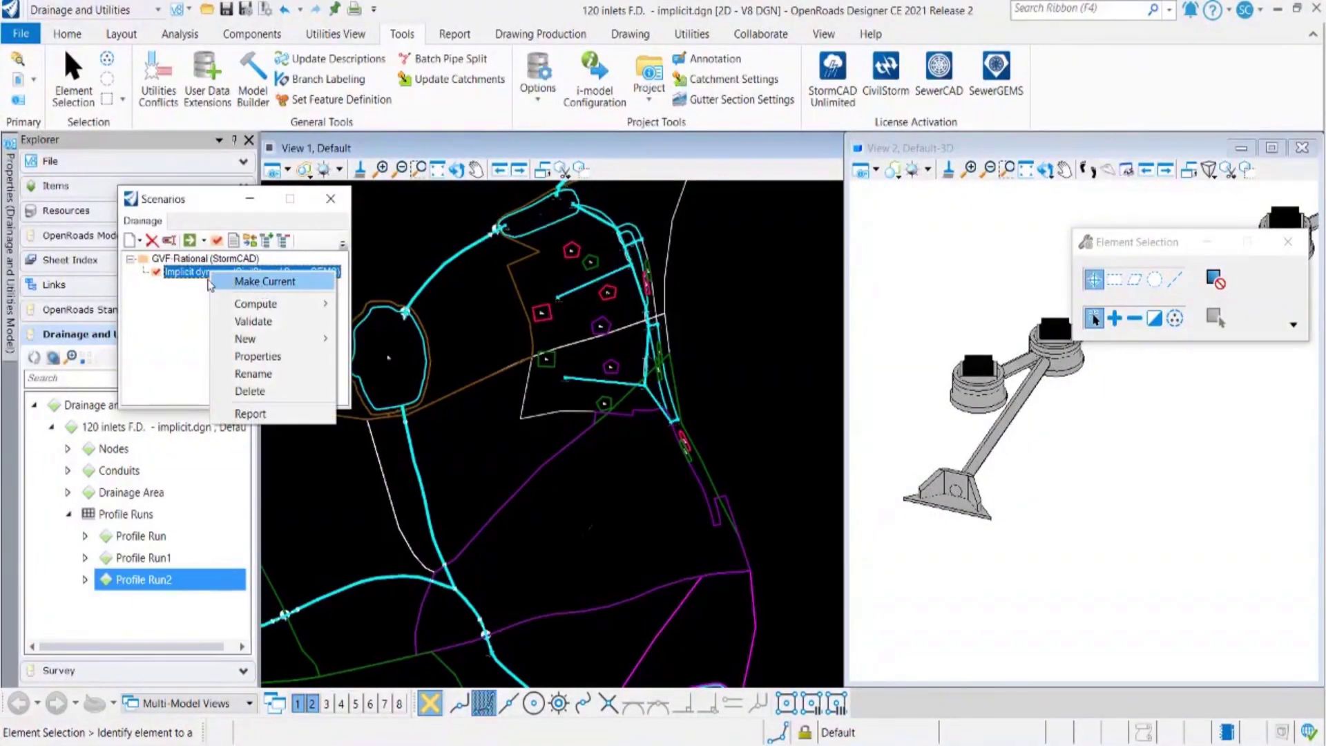
Make Implicit dynamic current and activate CivilStorm, answering the Compact Database prompts
click(196, 317)
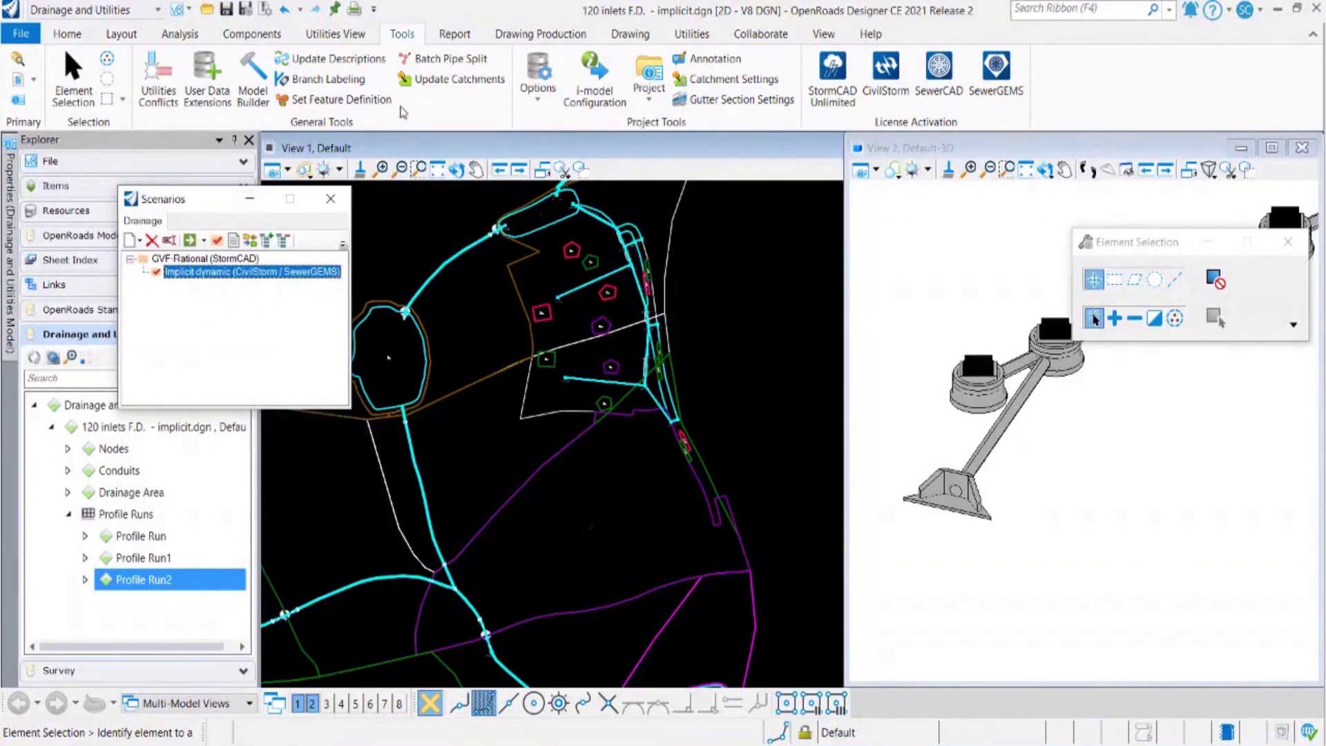
click(883, 76)
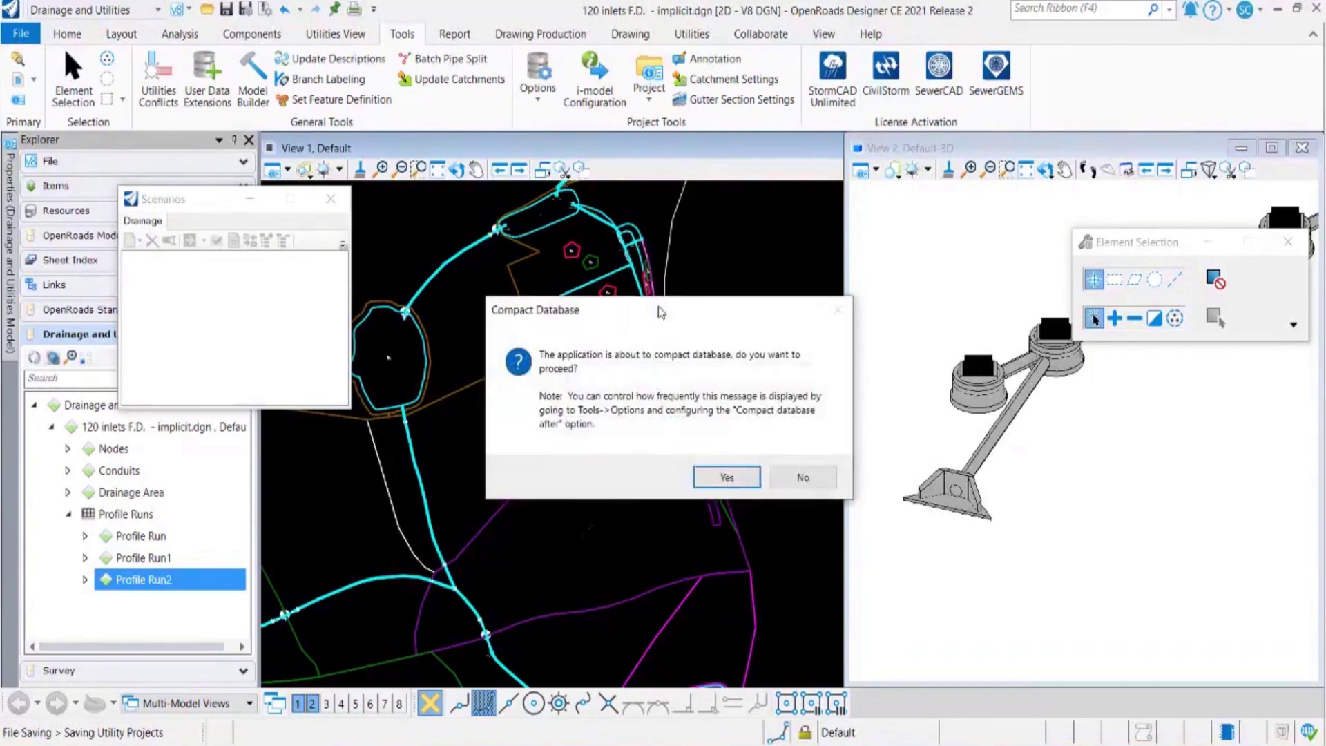
click(783, 479)
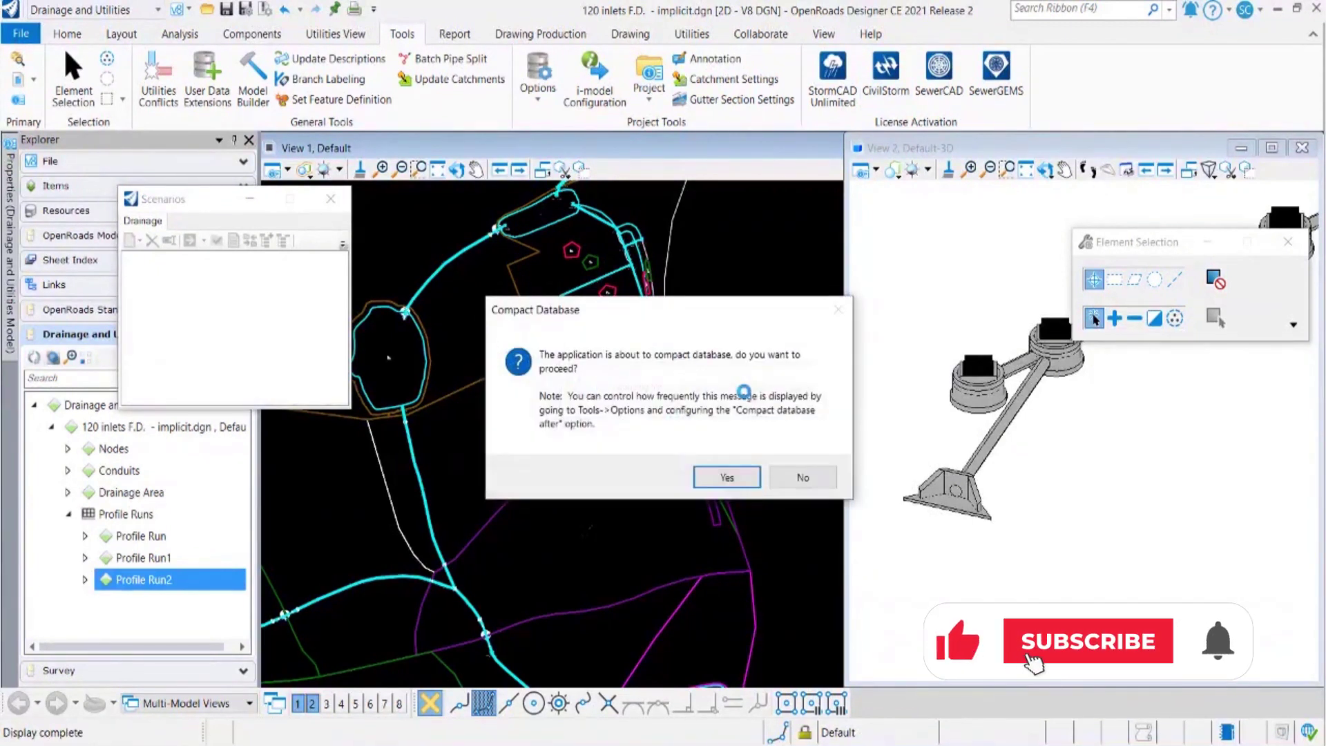
click(800, 476)
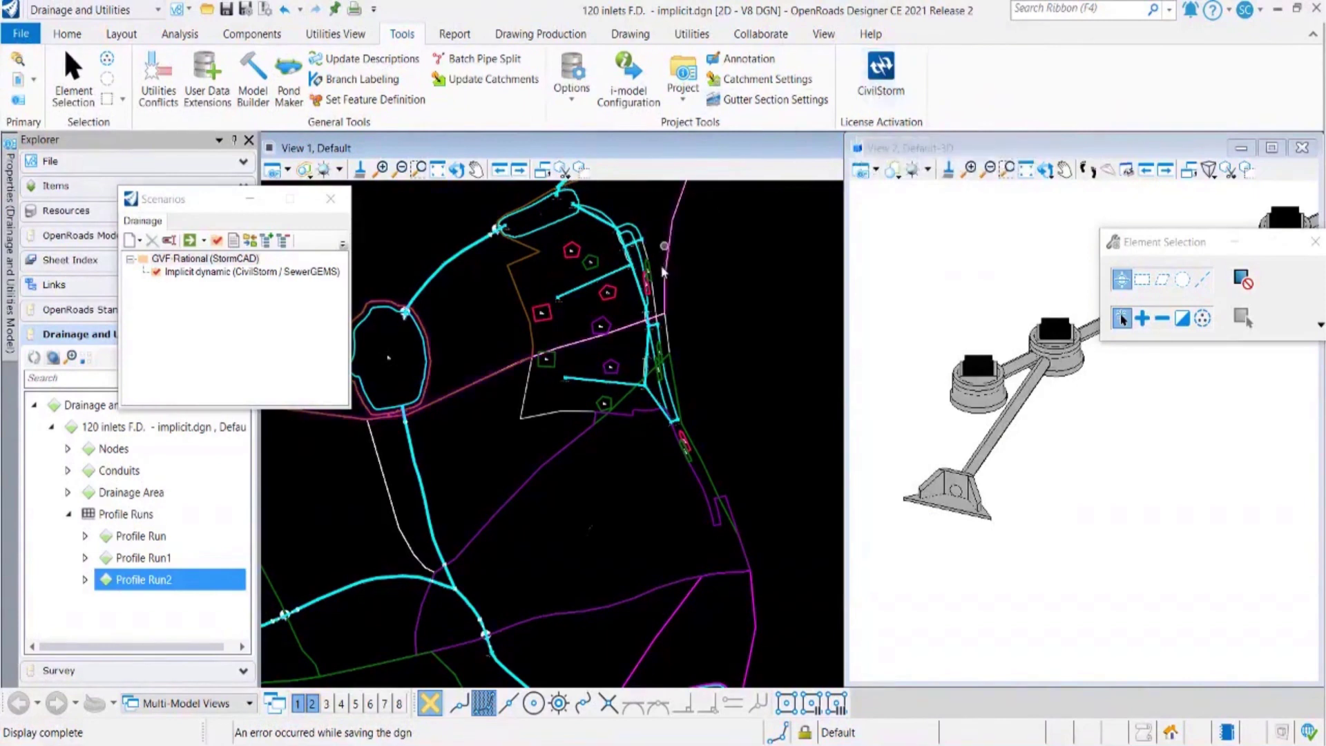
Open the calculation options and show the Implicit options' properties
middle_drag(715, 325, 764, 375)
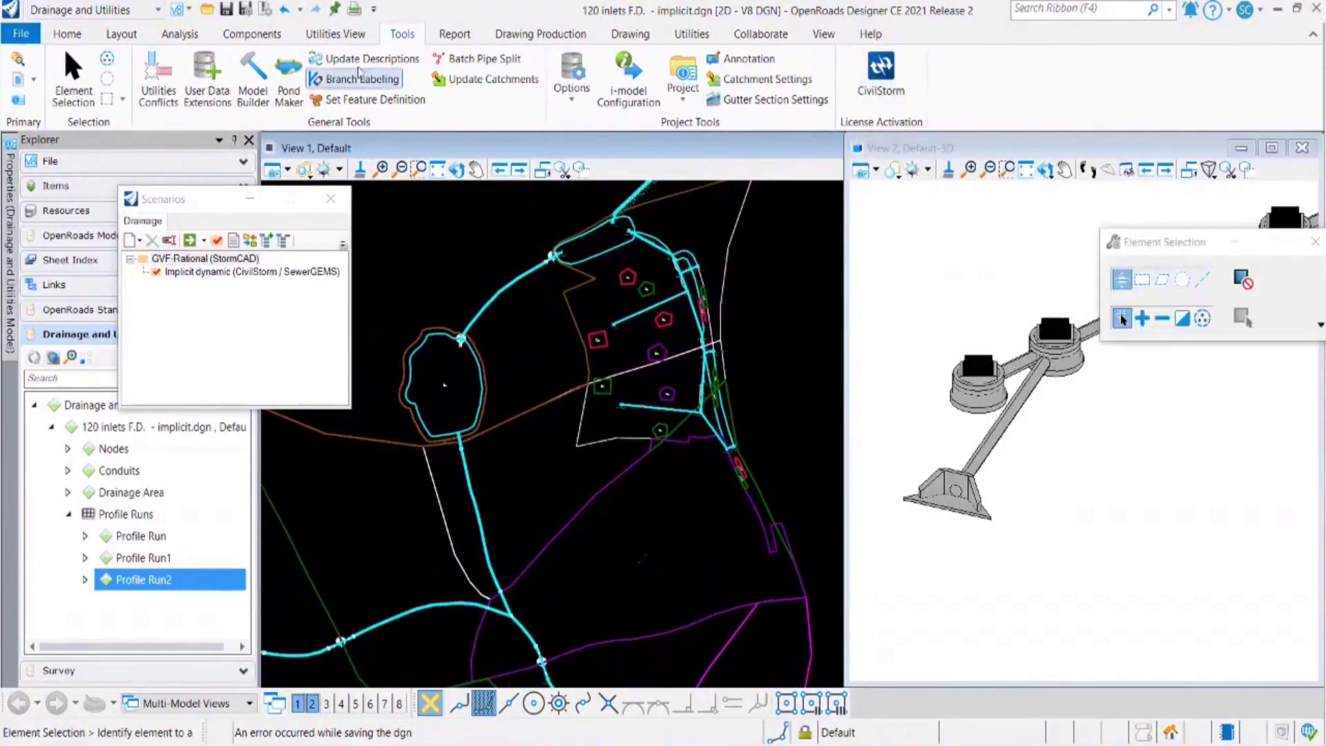
click(200, 36)
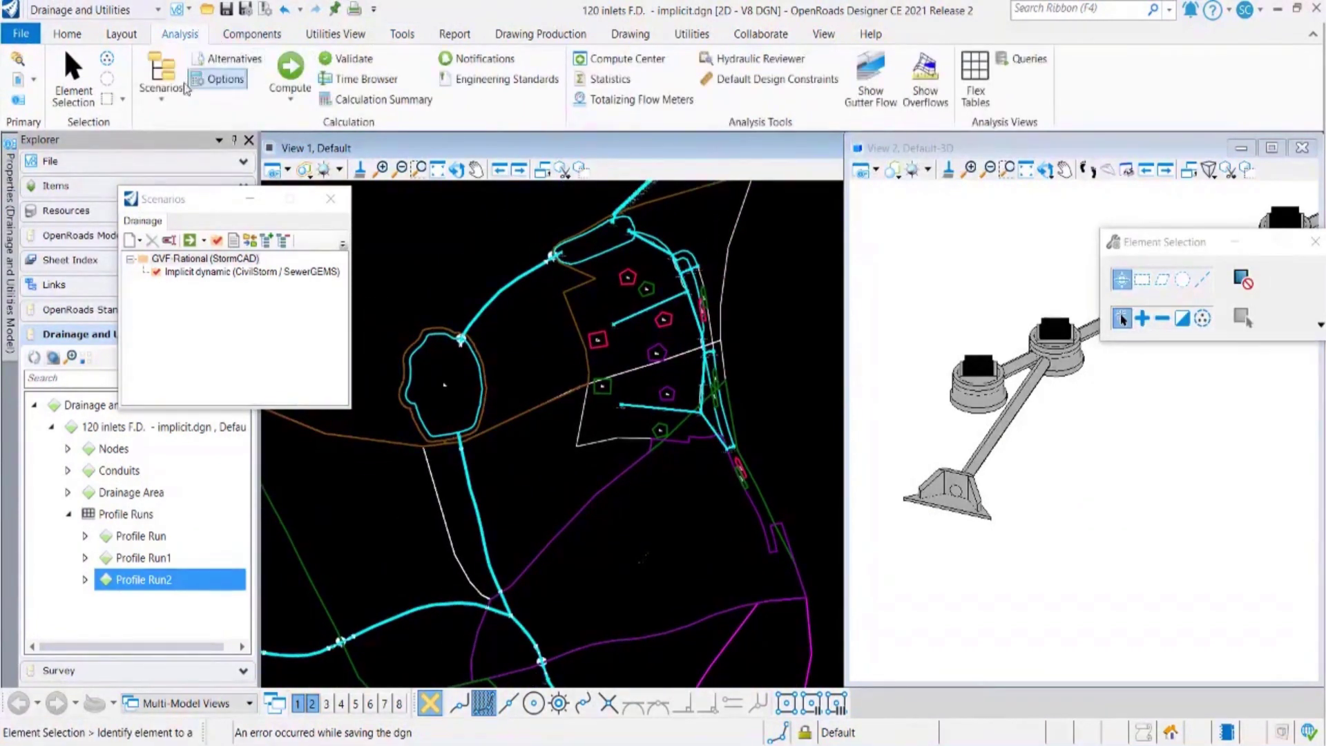
click(235, 82)
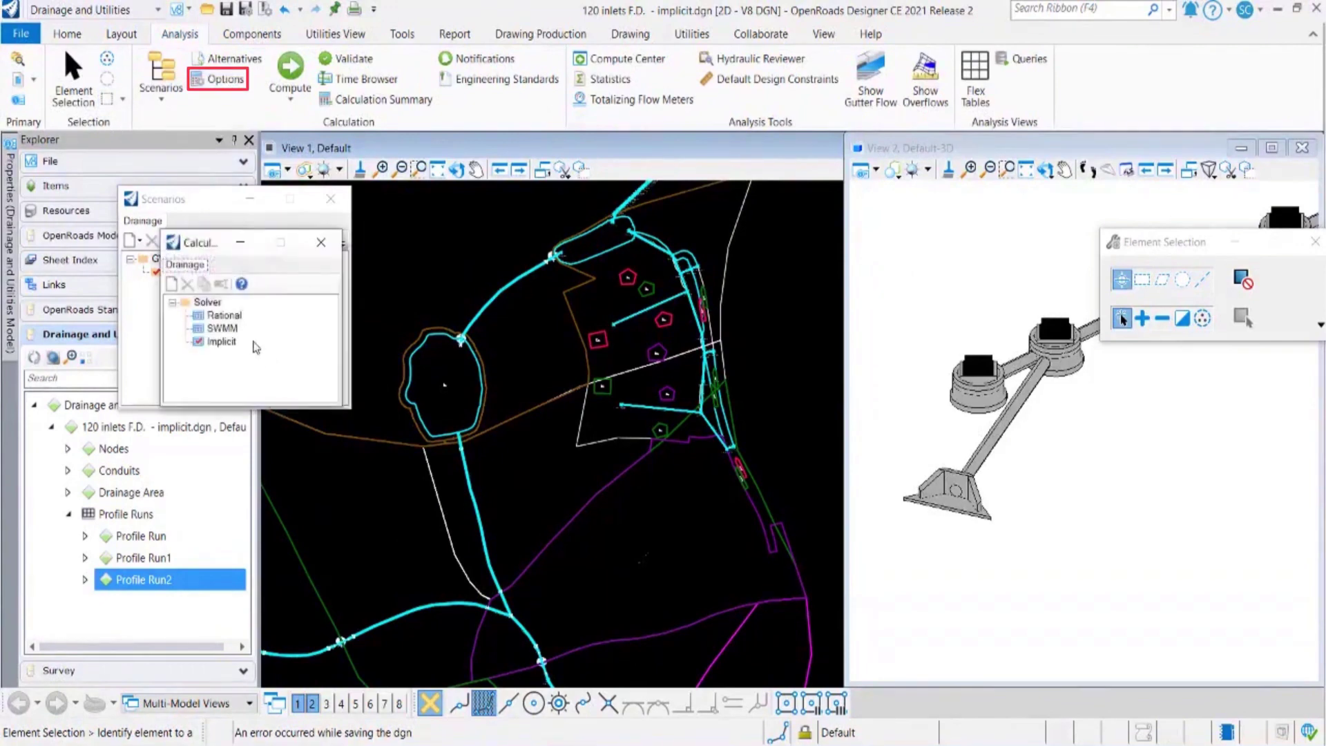
click(222, 343)
double_click(222, 343)
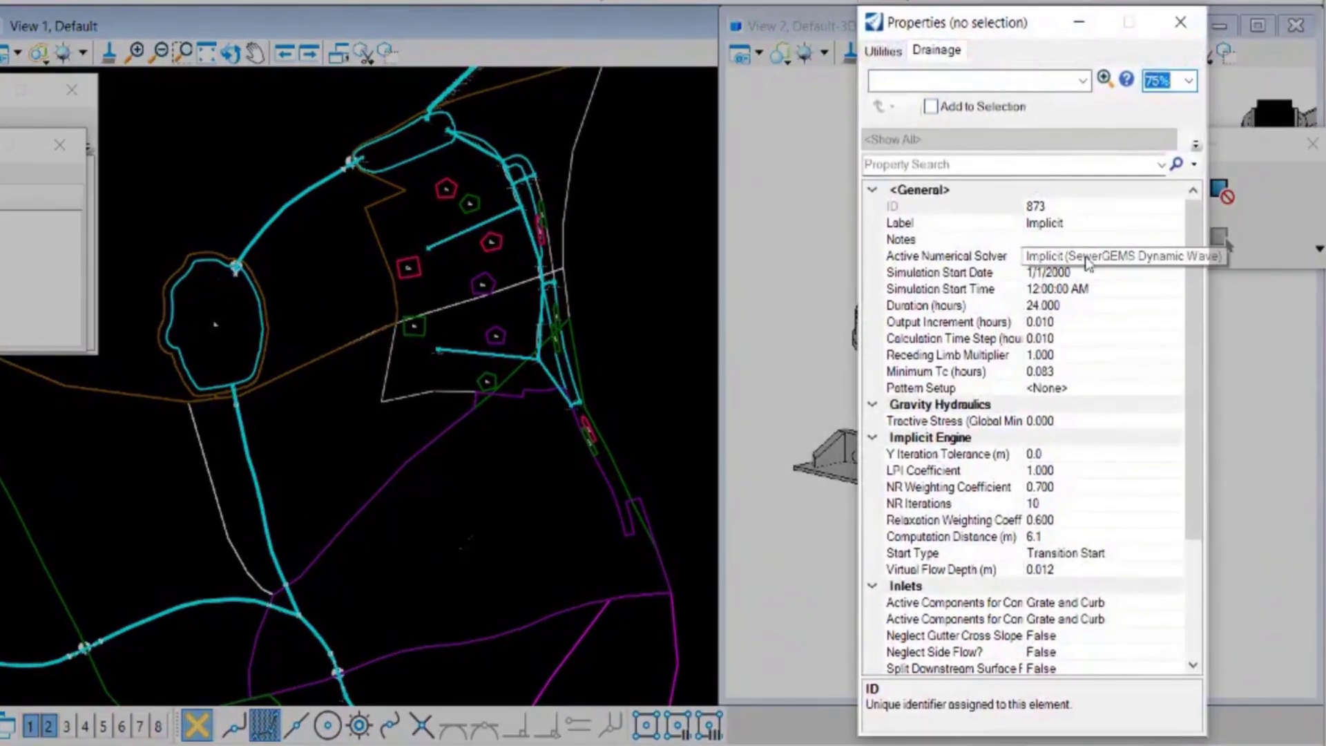
Keep Active Numerical Solver on Implicit (SewerGEMS Dynamic), then select the Implicit dynamic scenario
click(1088, 259)
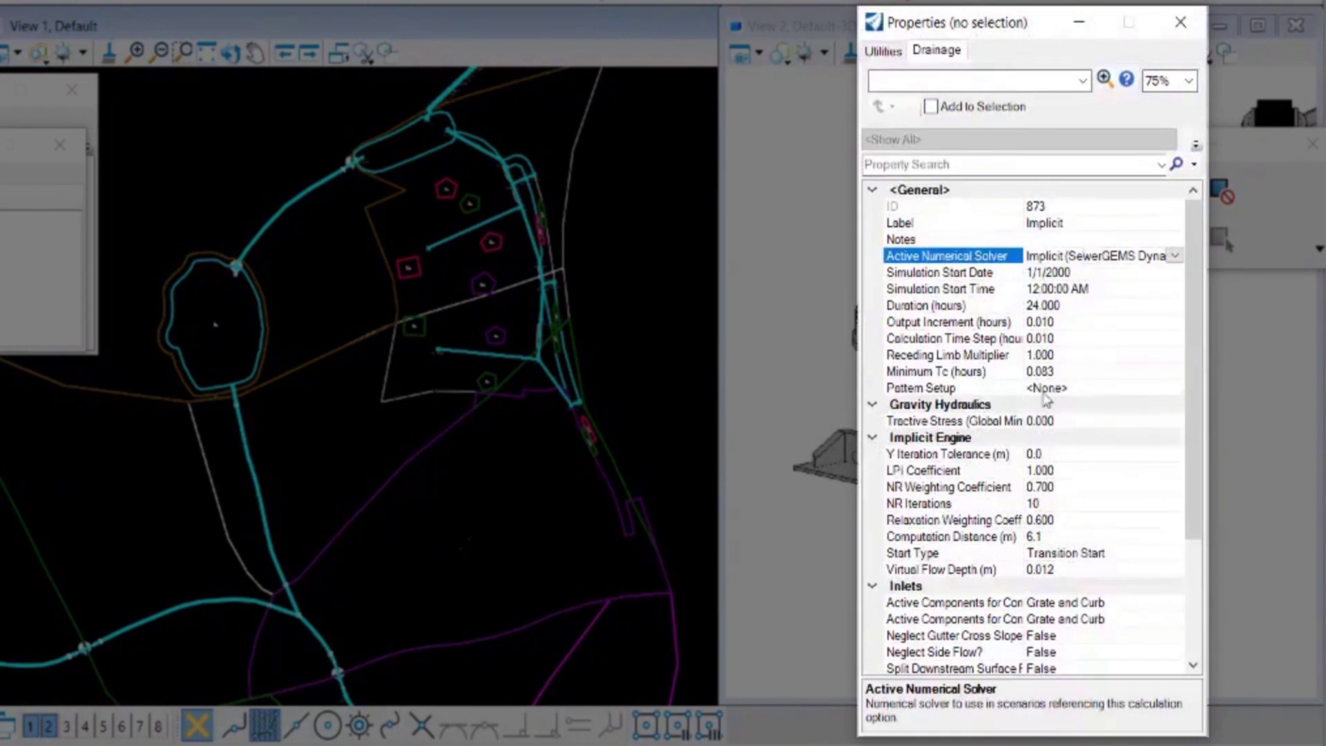
click(957, 389)
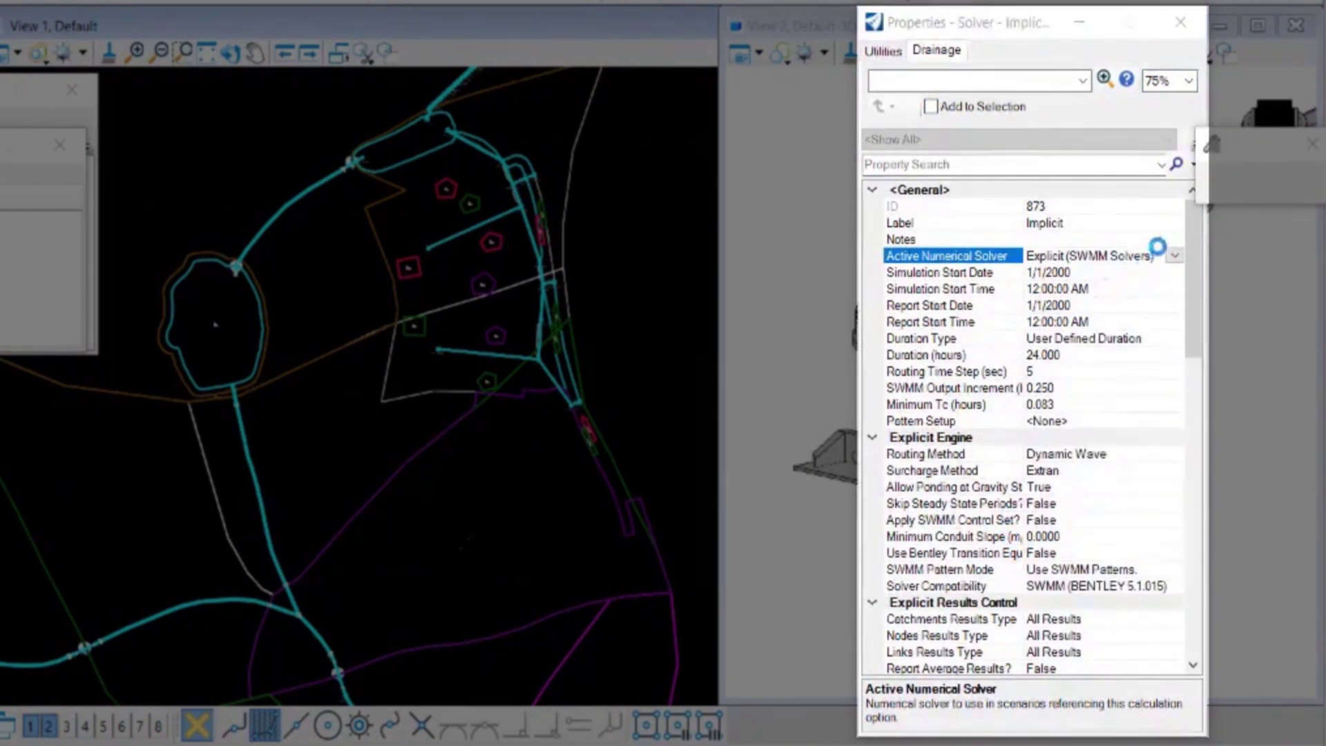
scroll(1033, 254, down, 1)
click(1174, 206)
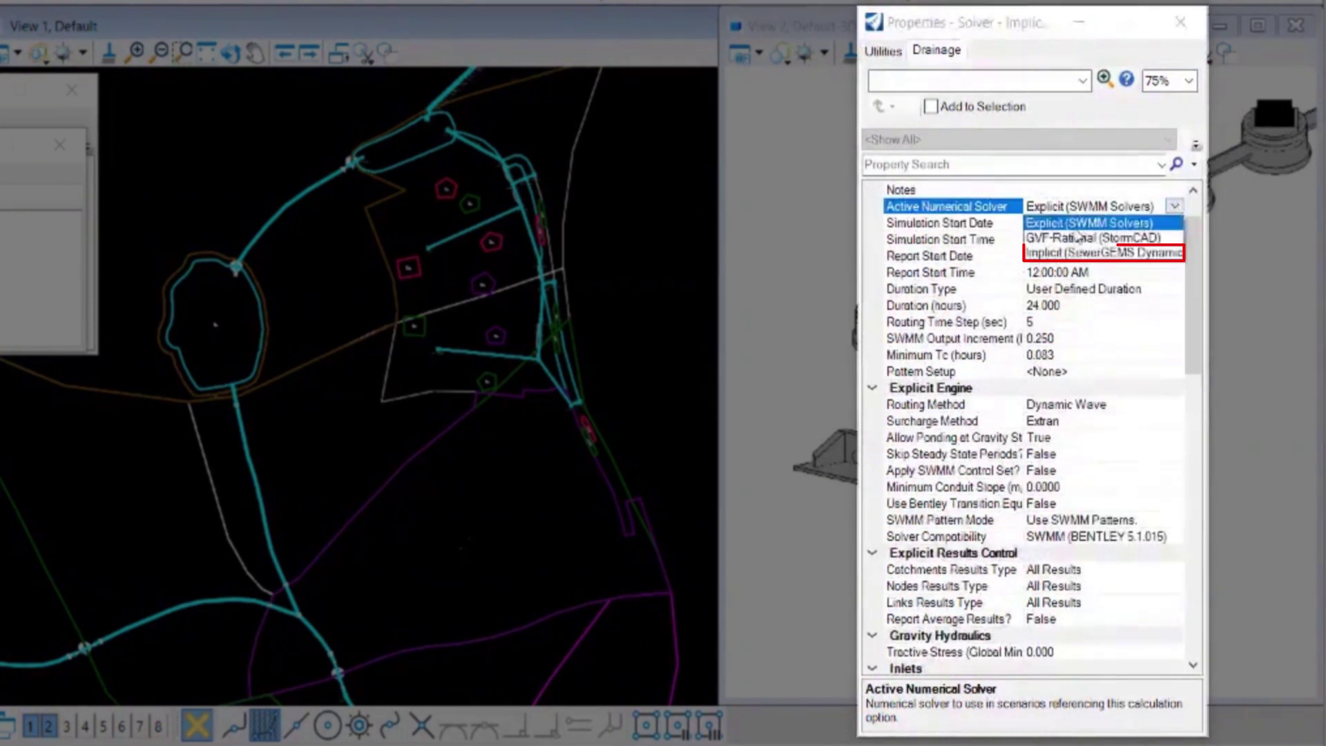
click(1051, 253)
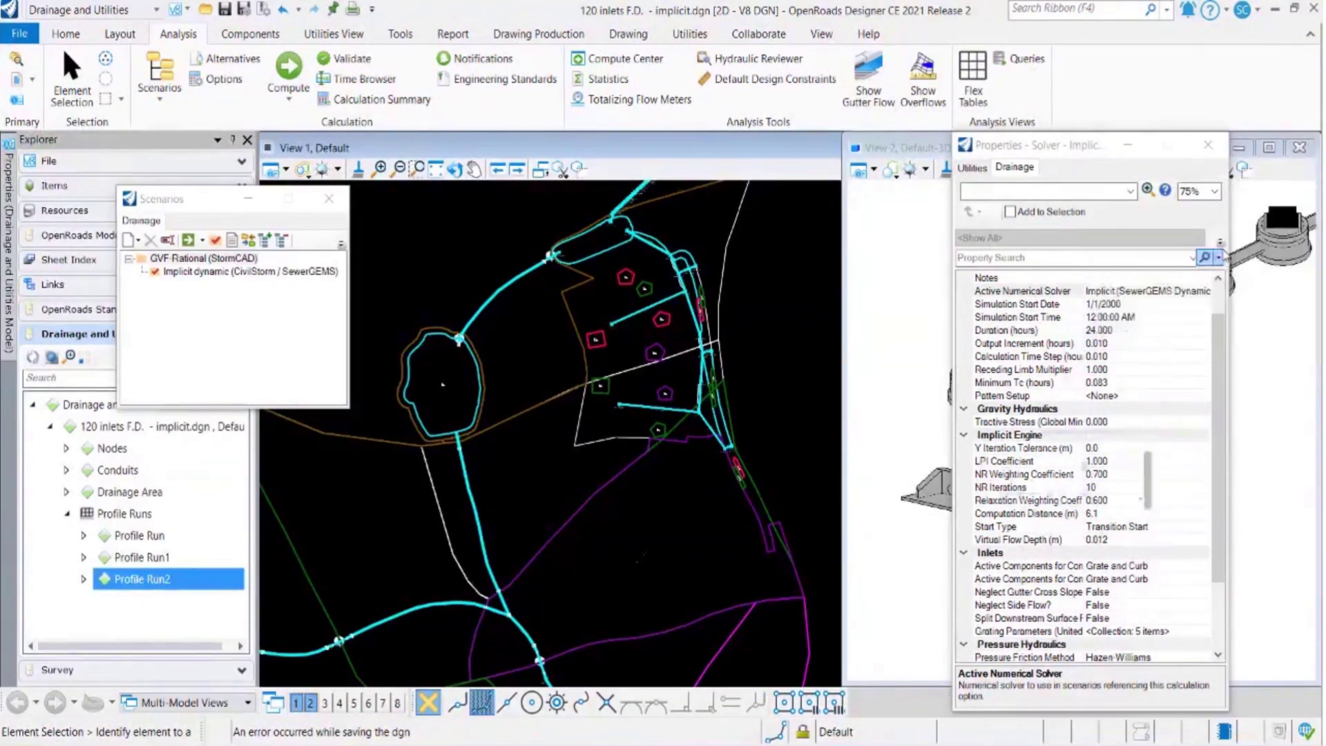
click(1204, 292)
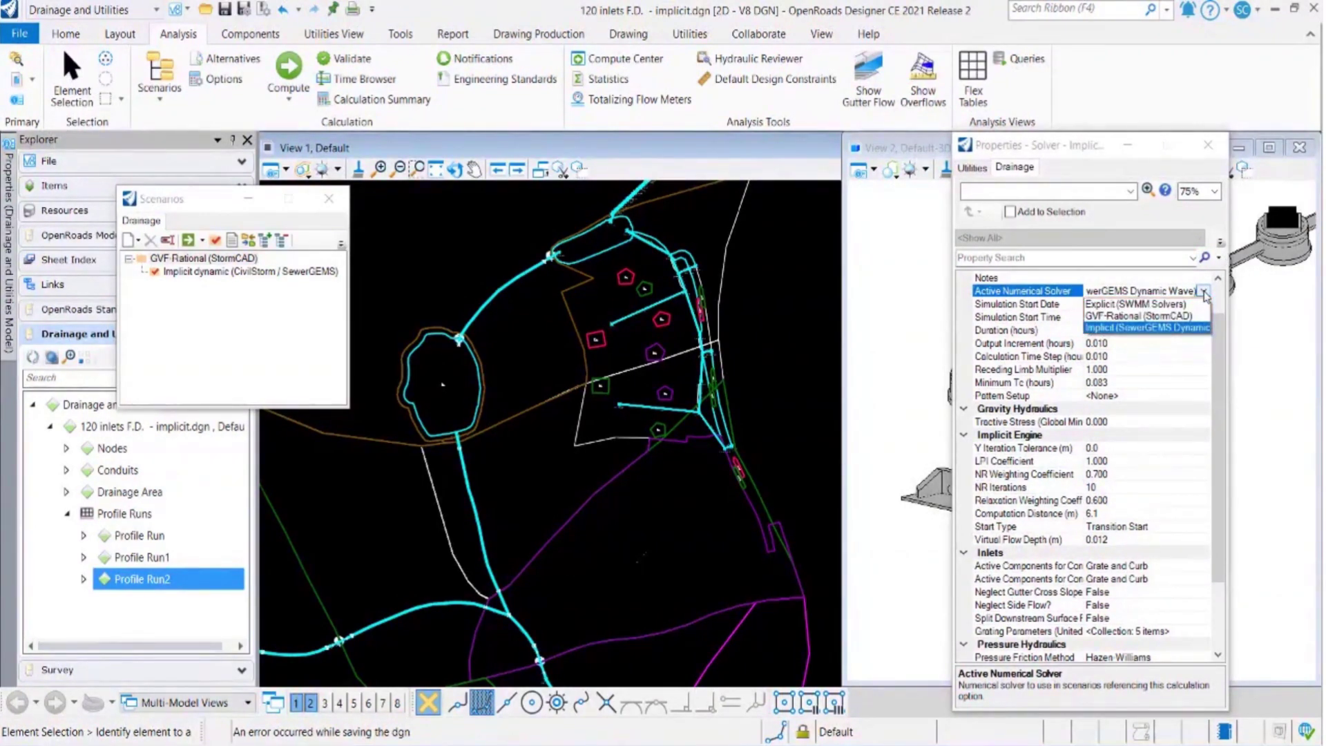
click(1204, 291)
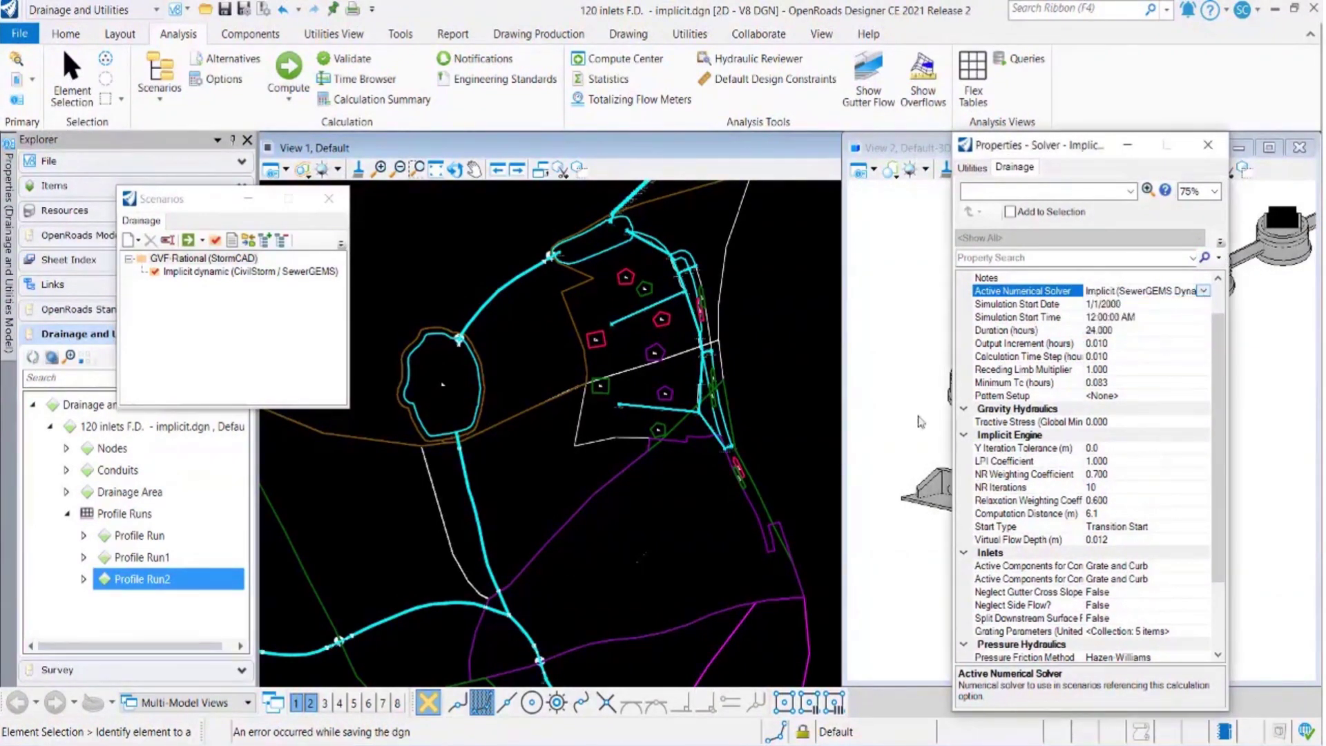
click(223, 273)
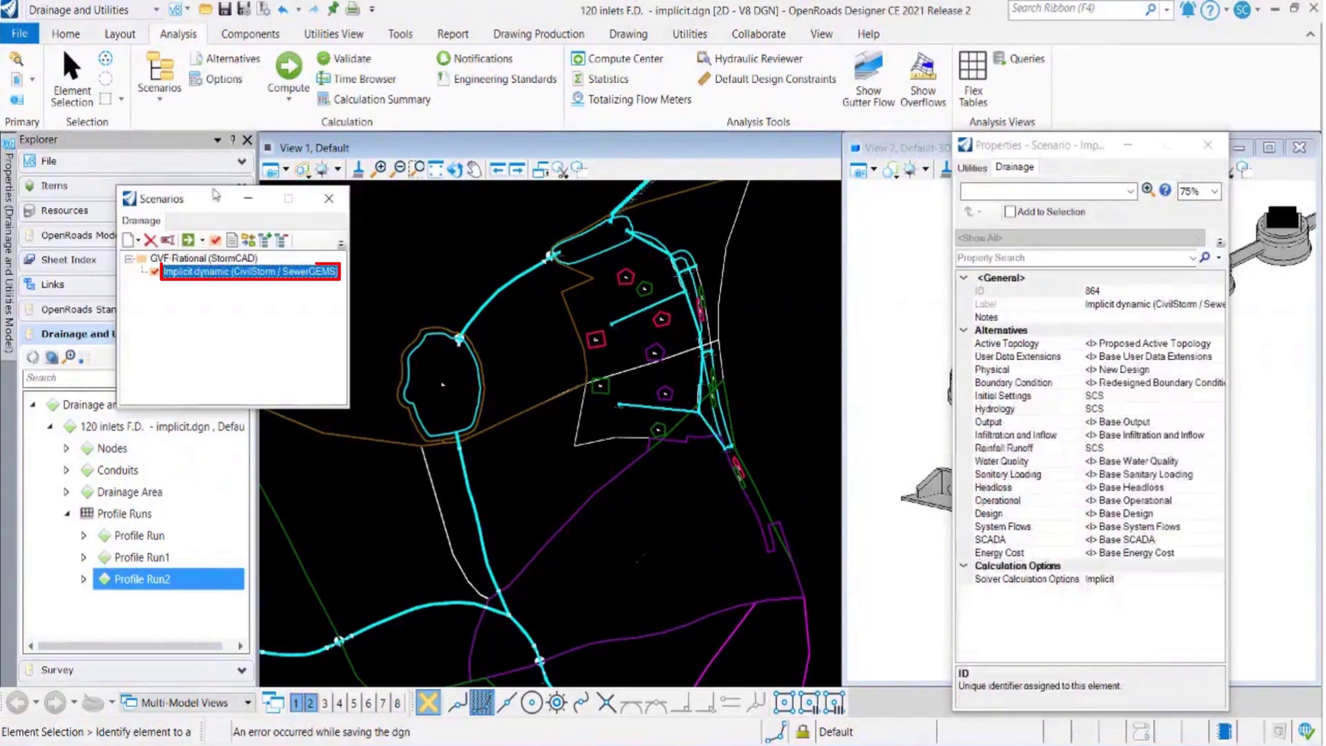
Validate the Implicit dynamic scenario, dismiss the warning, and compute it
click(347, 60)
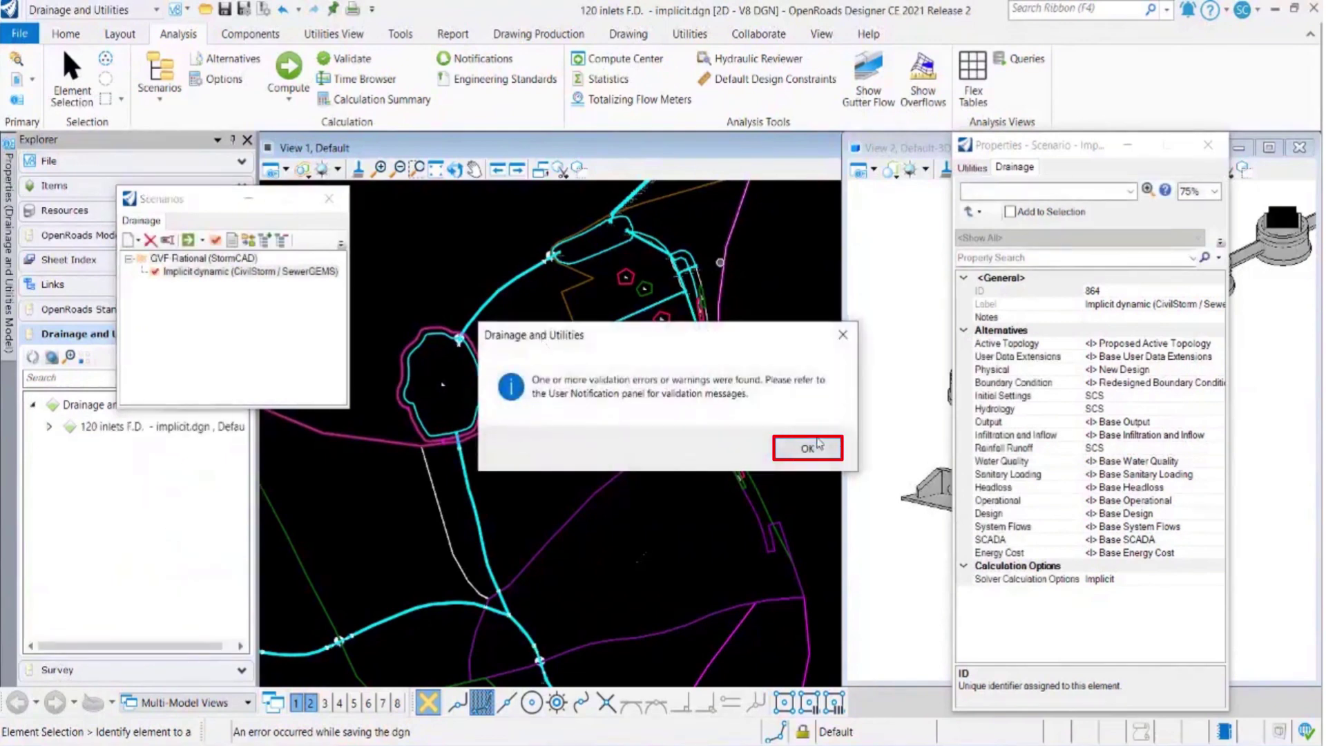
click(807, 447)
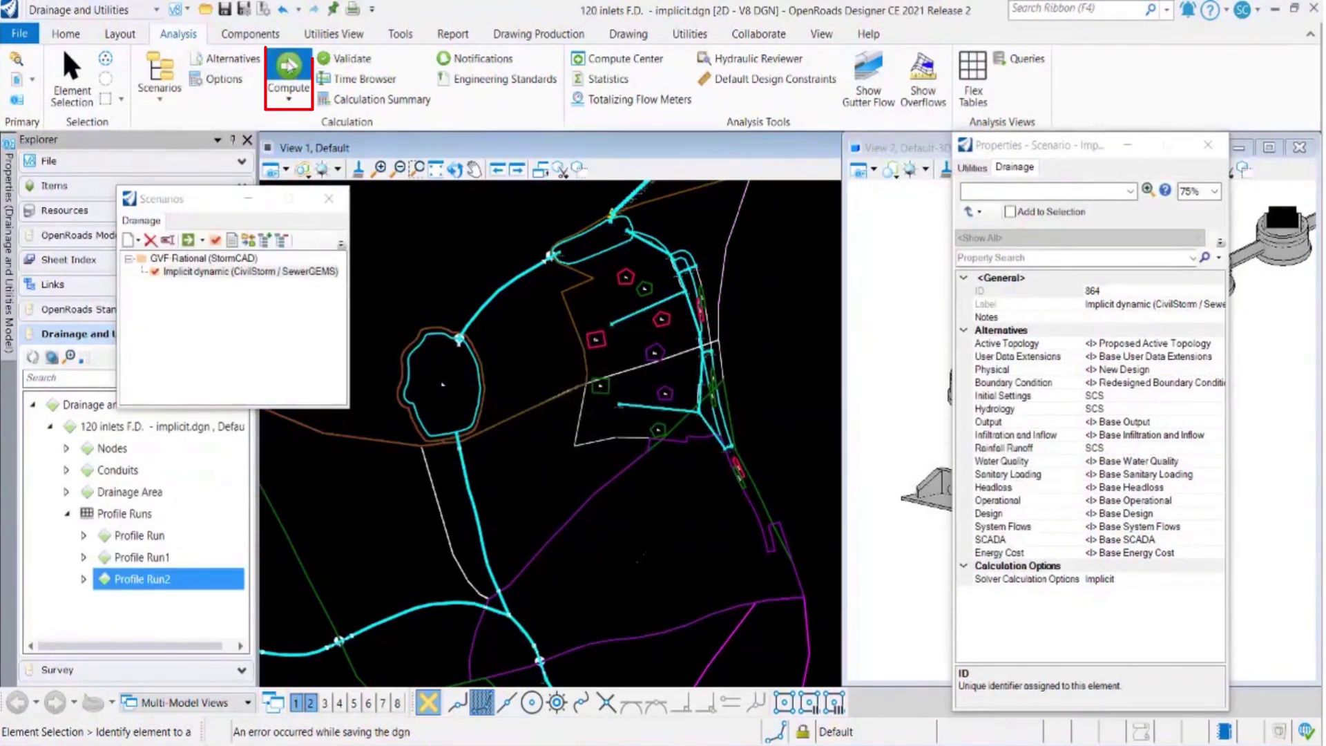
click(288, 66)
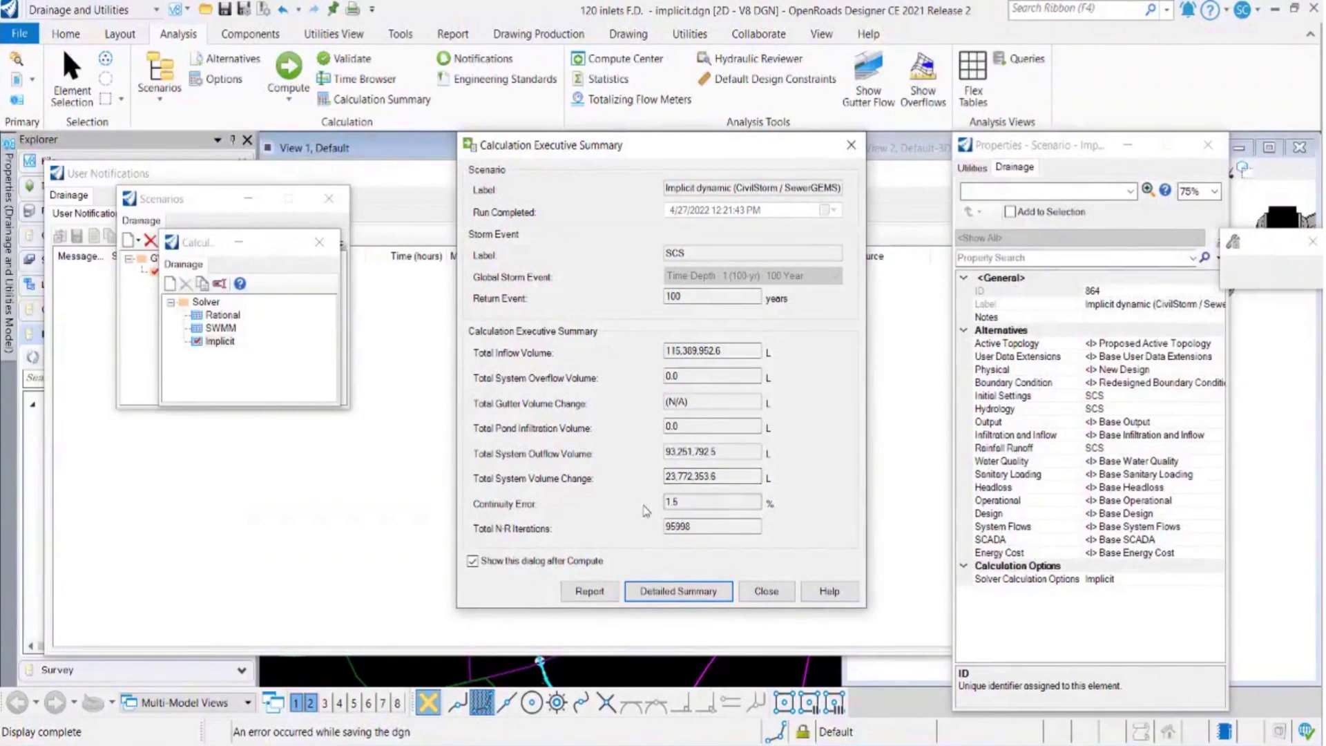
Check the 1.5 continuity error and the Catchment and General summaries, then close both summaries
double_click(664, 503)
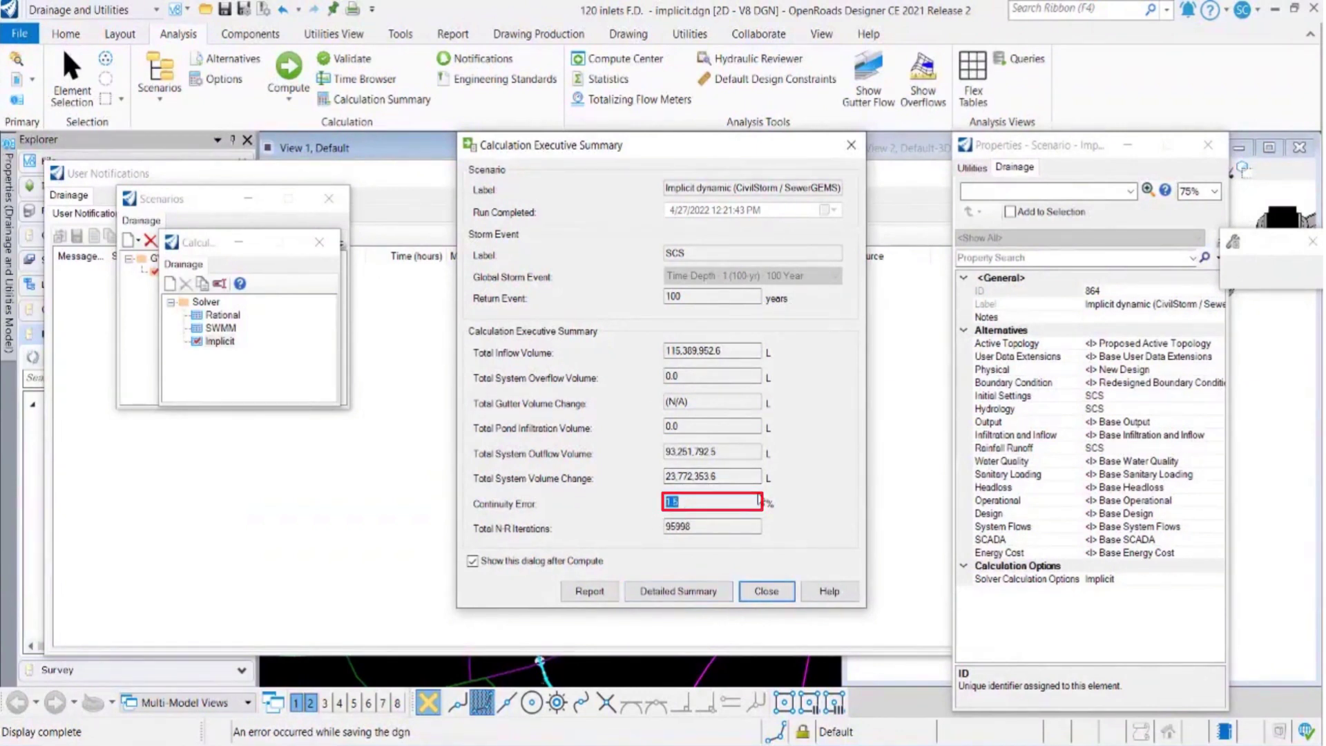
click(711, 503)
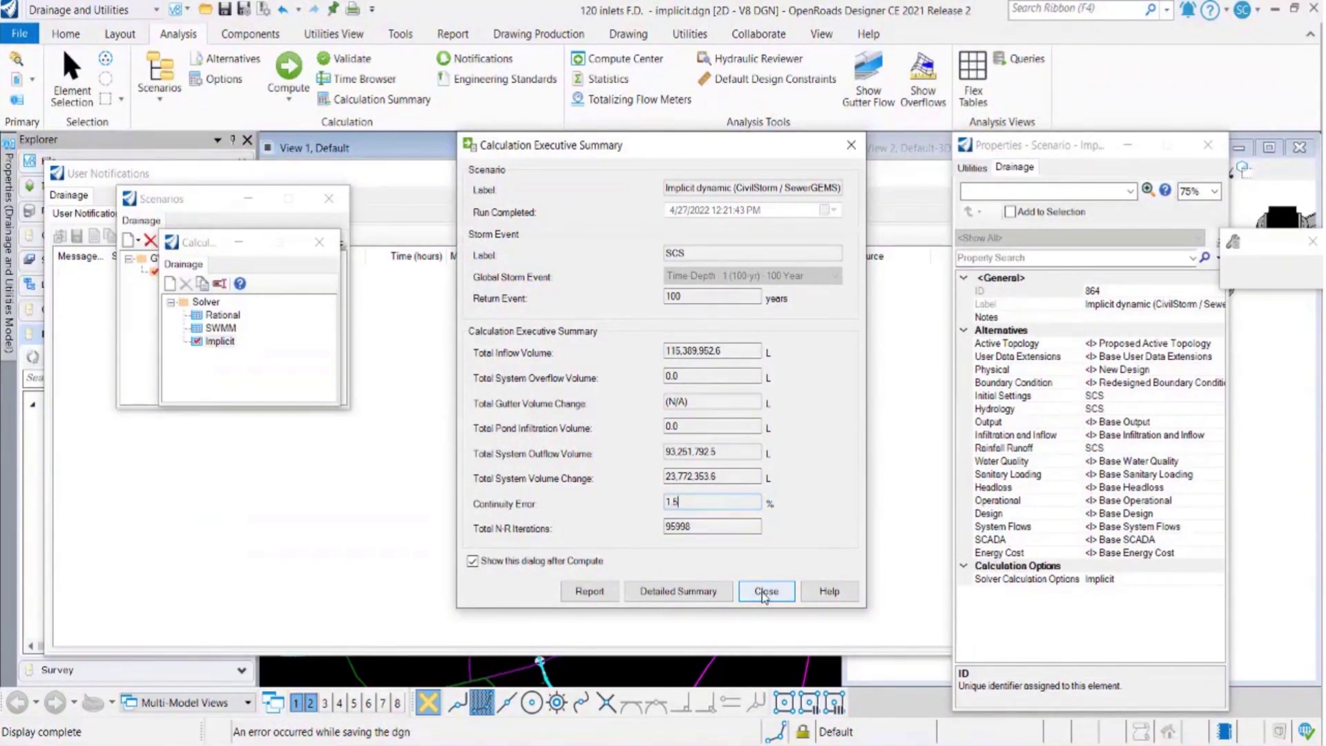
click(679, 592)
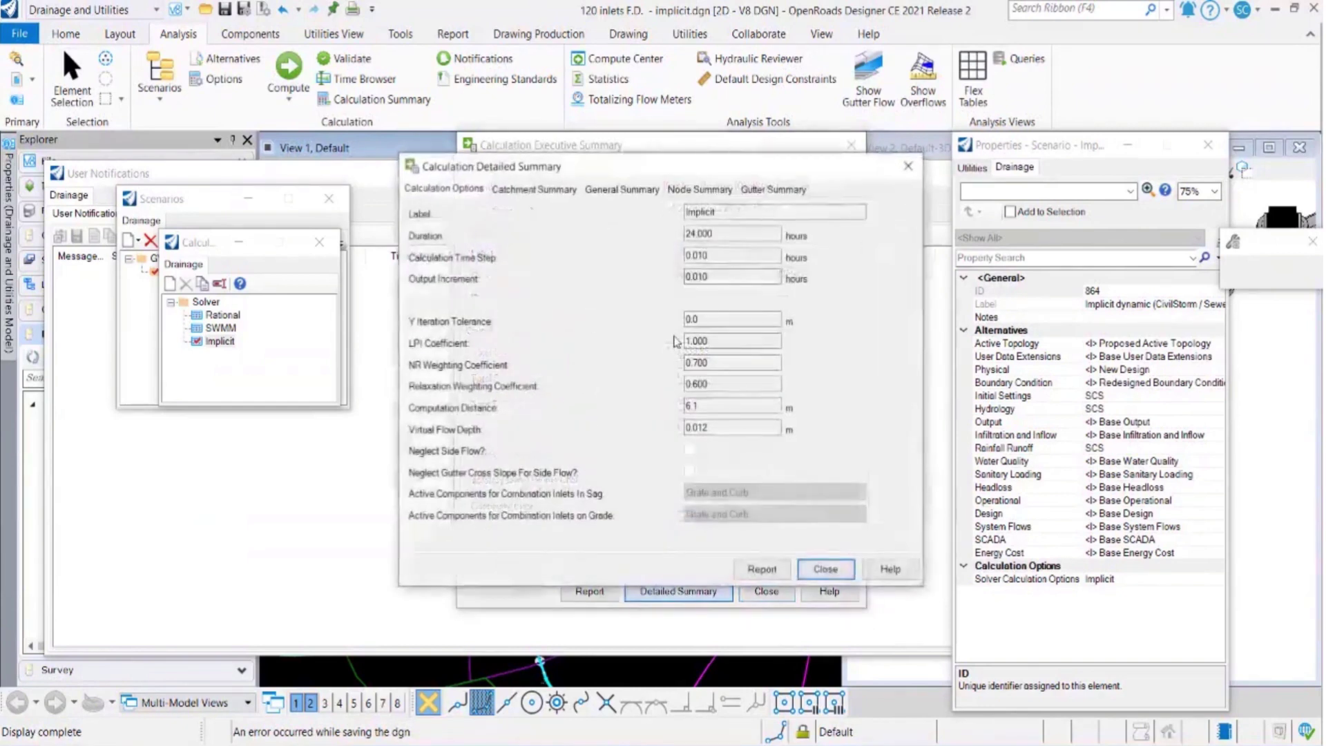
click(534, 192)
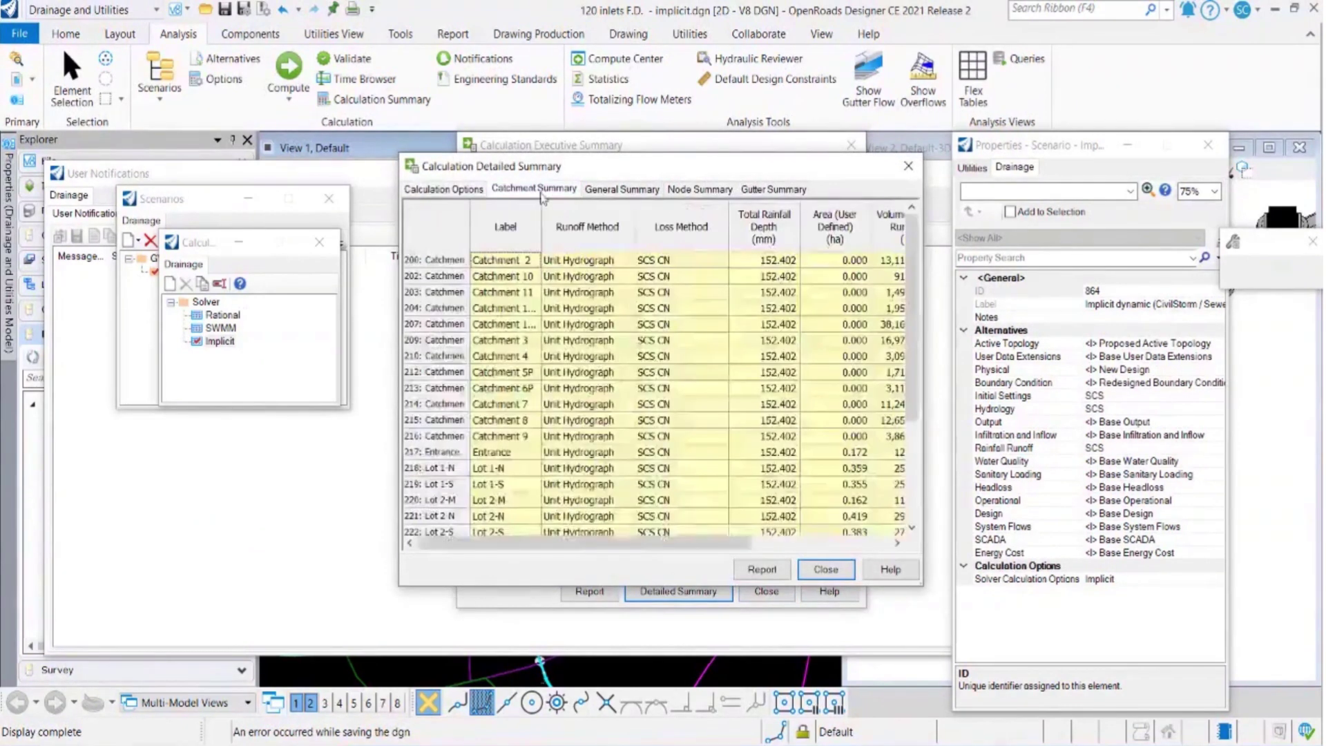
click(608, 194)
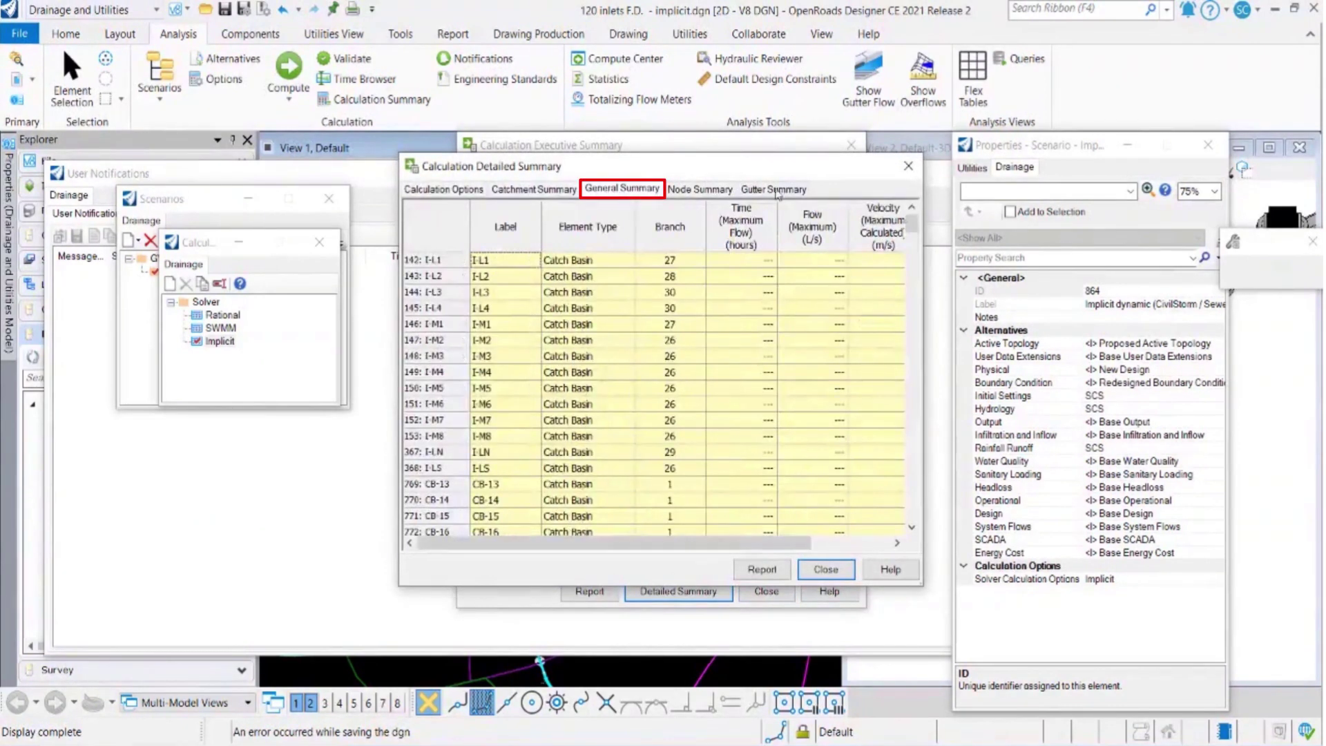
click(907, 172)
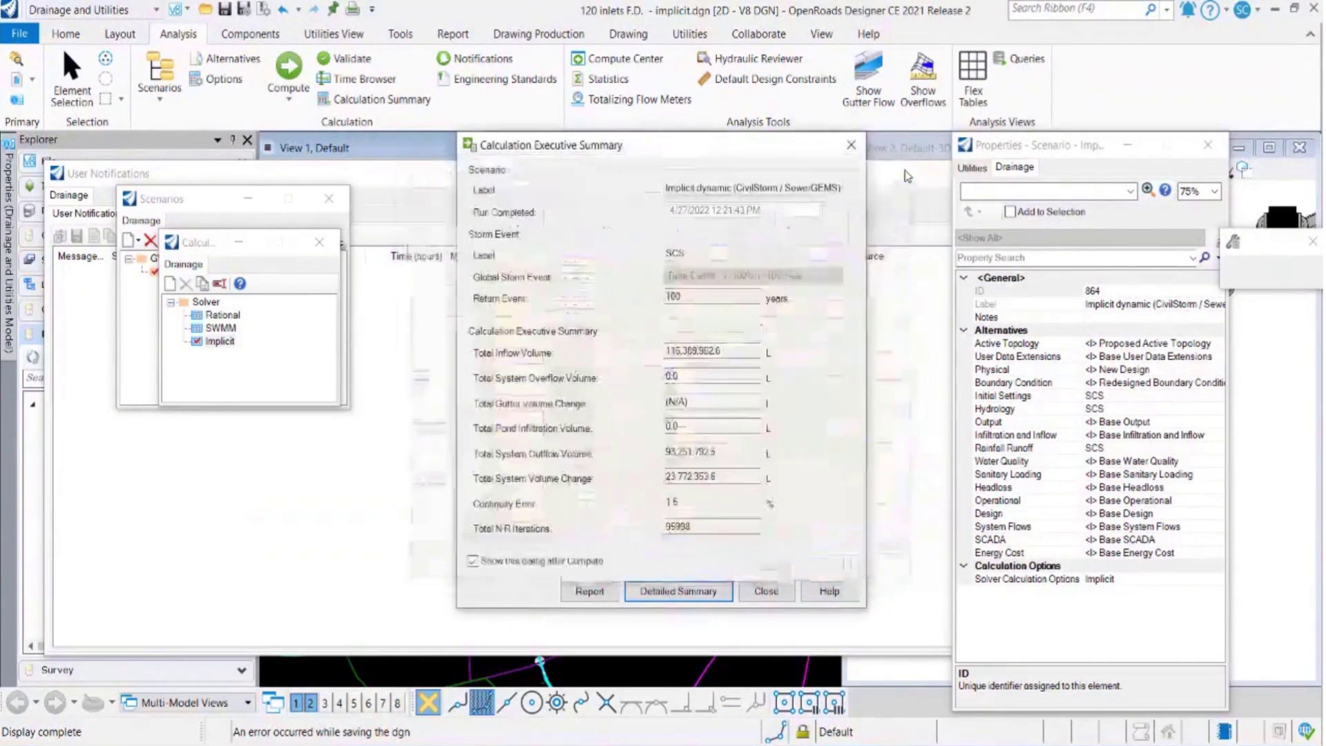
click(767, 592)
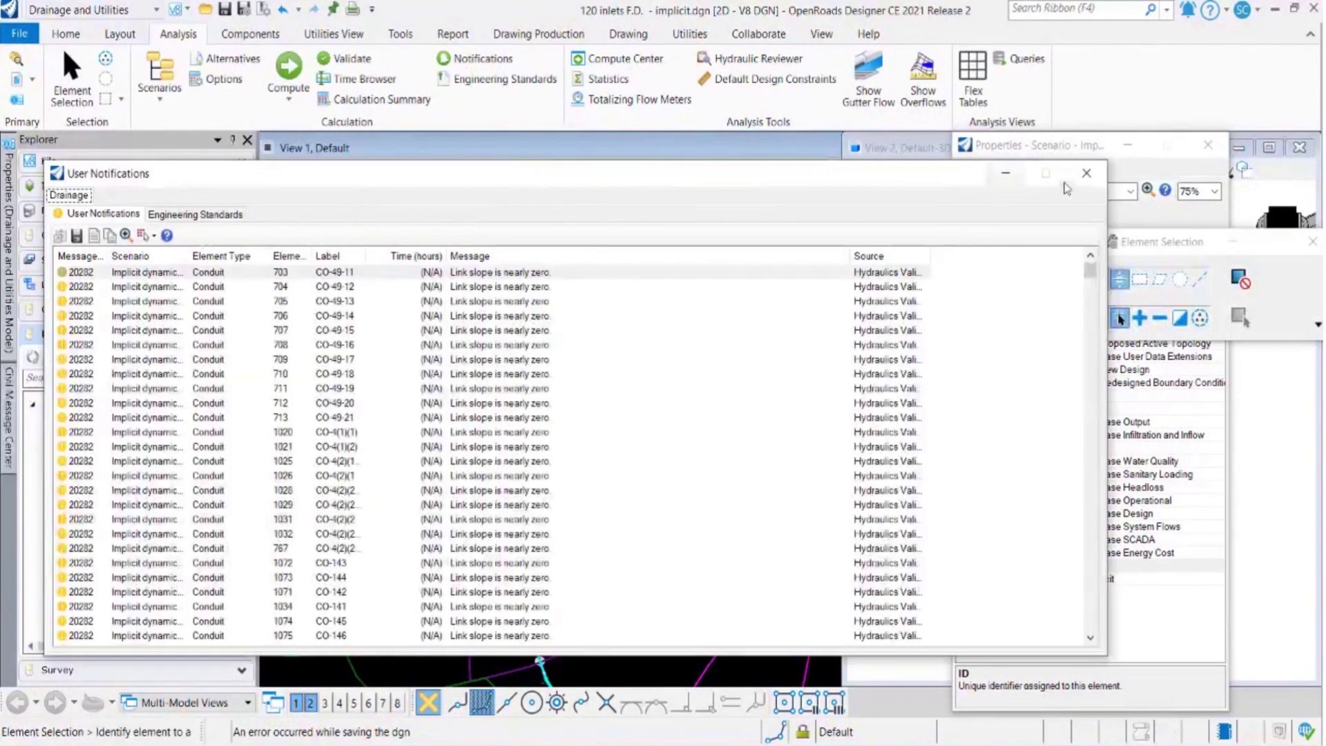
Close the user notifications and pan the drainage plan up and left
click(1085, 174)
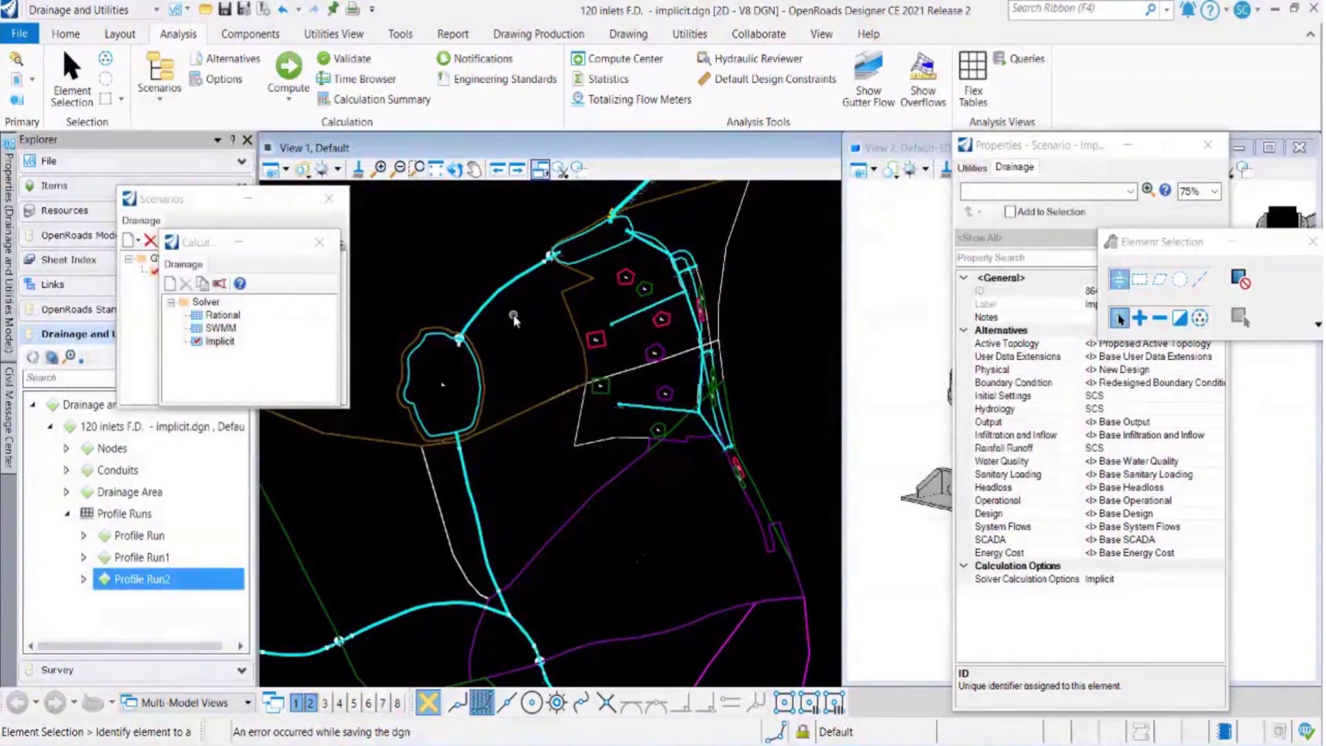
scroll(512, 314, up, 2)
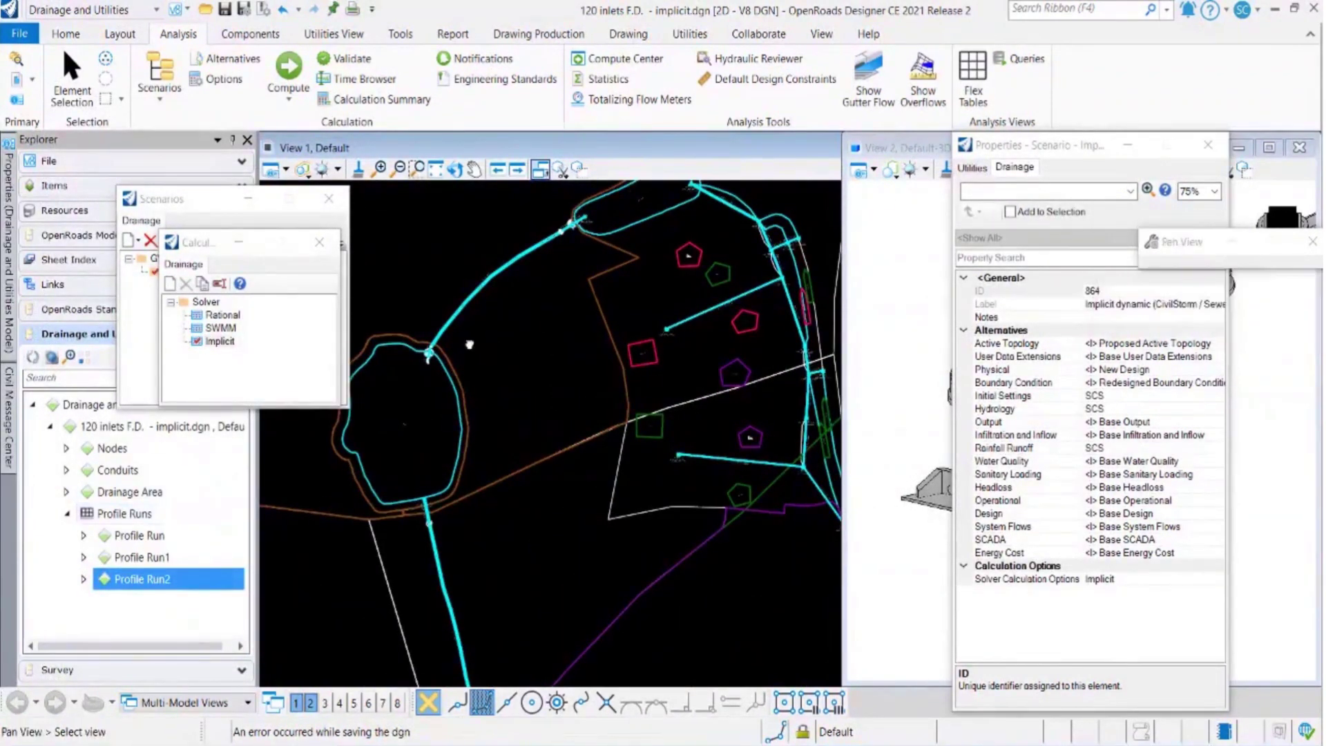
middle_drag(470, 344, 328, 311)
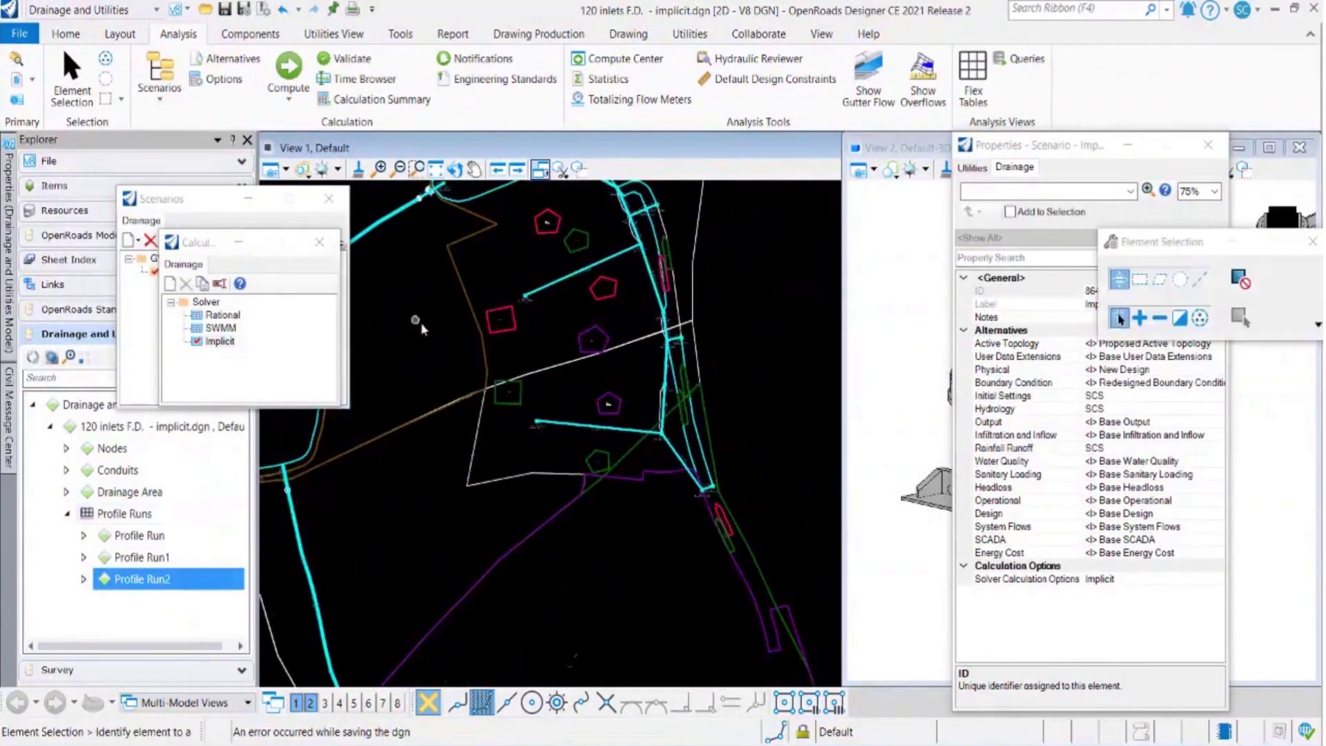
Open Graph - 1 with the Pond 1 curves from the Utilities Graphs list
click(342, 36)
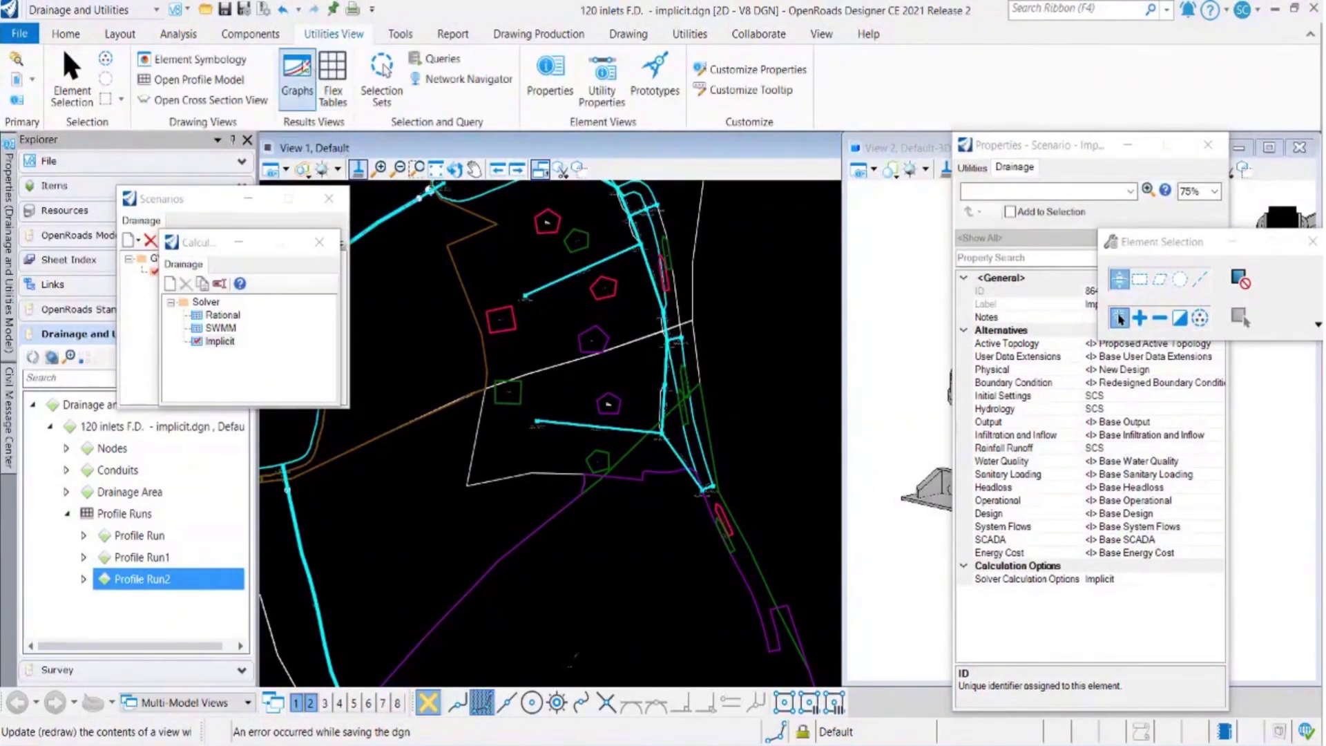
click(297, 76)
double_click(233, 298)
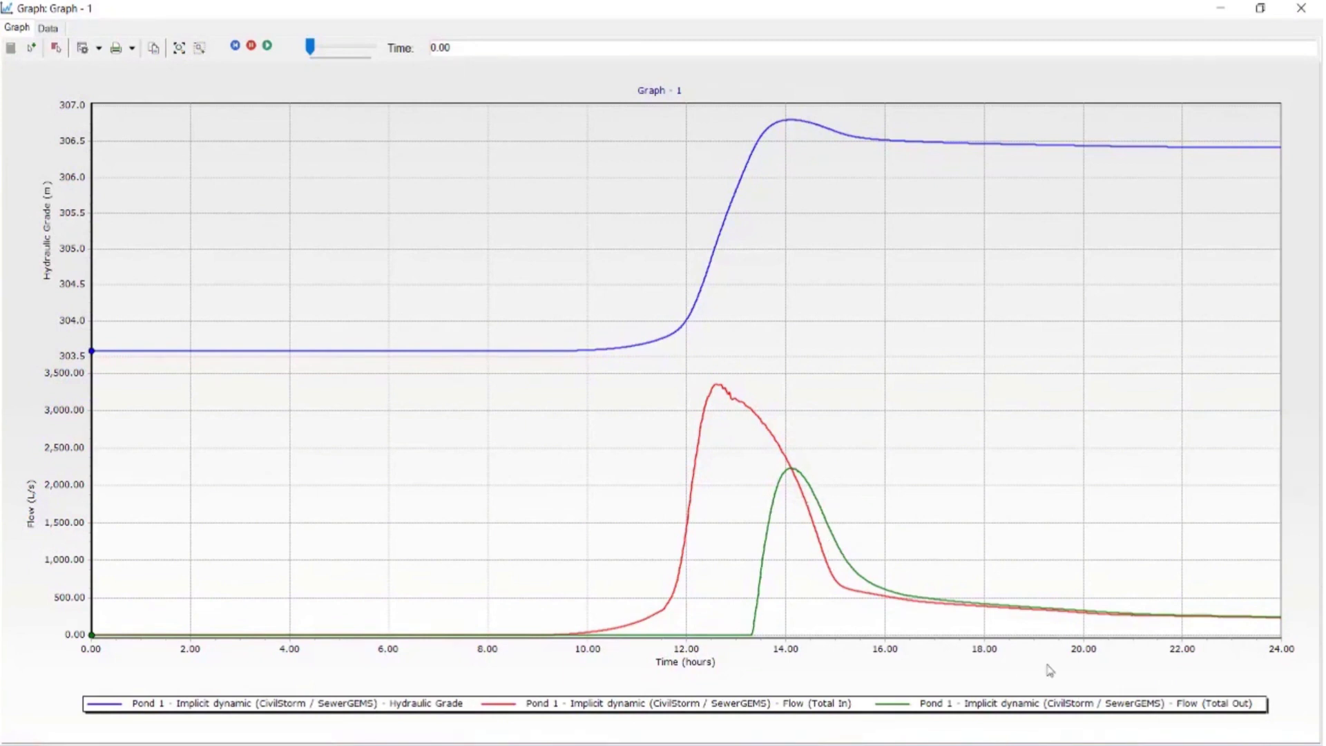
Animate the Pond 1 graph, advance the time to 0.55, then stop playback
click(267, 48)
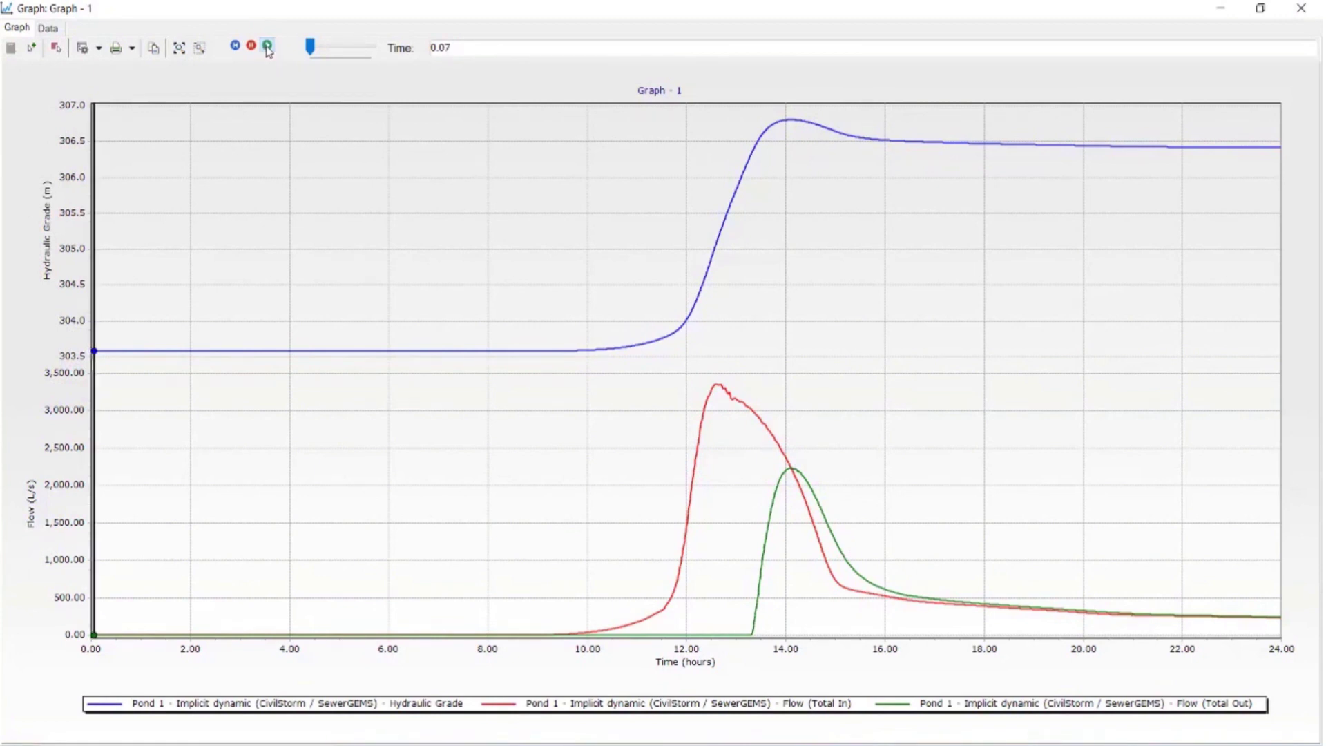
drag(309, 57, 330, 55)
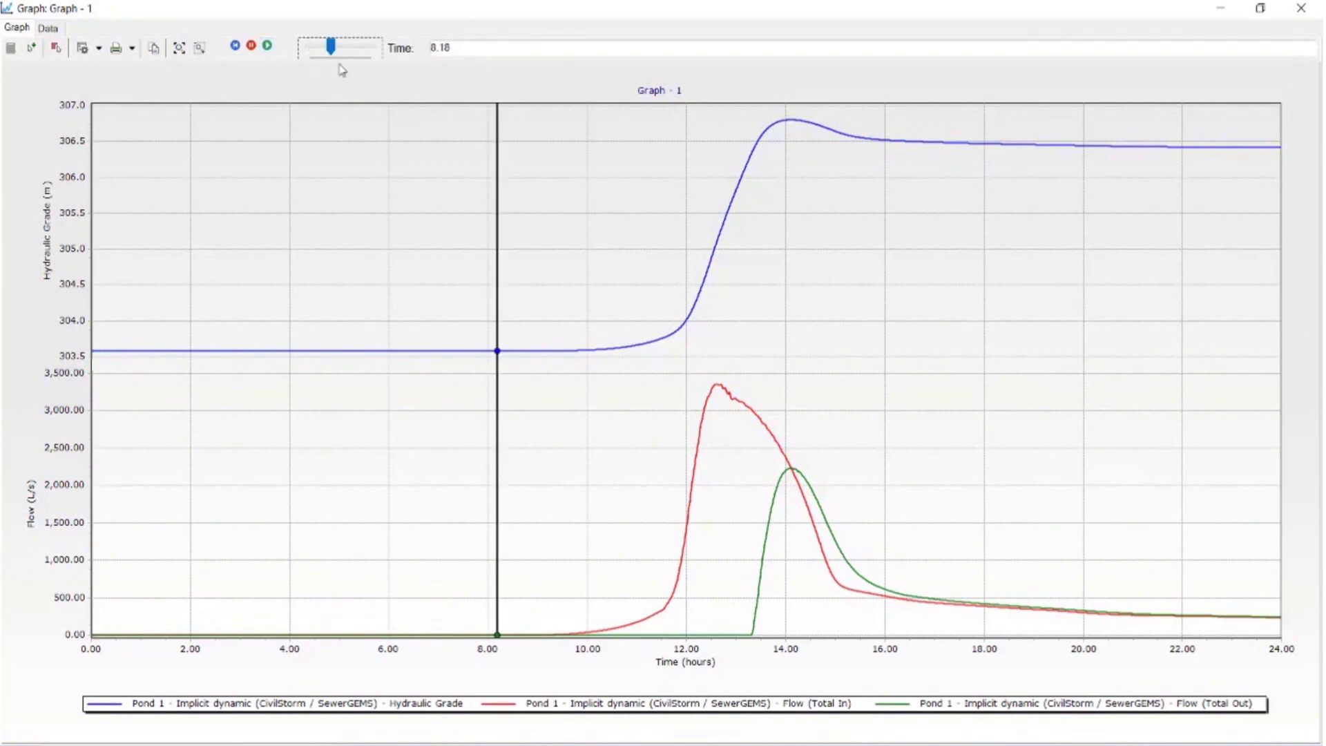
click(252, 46)
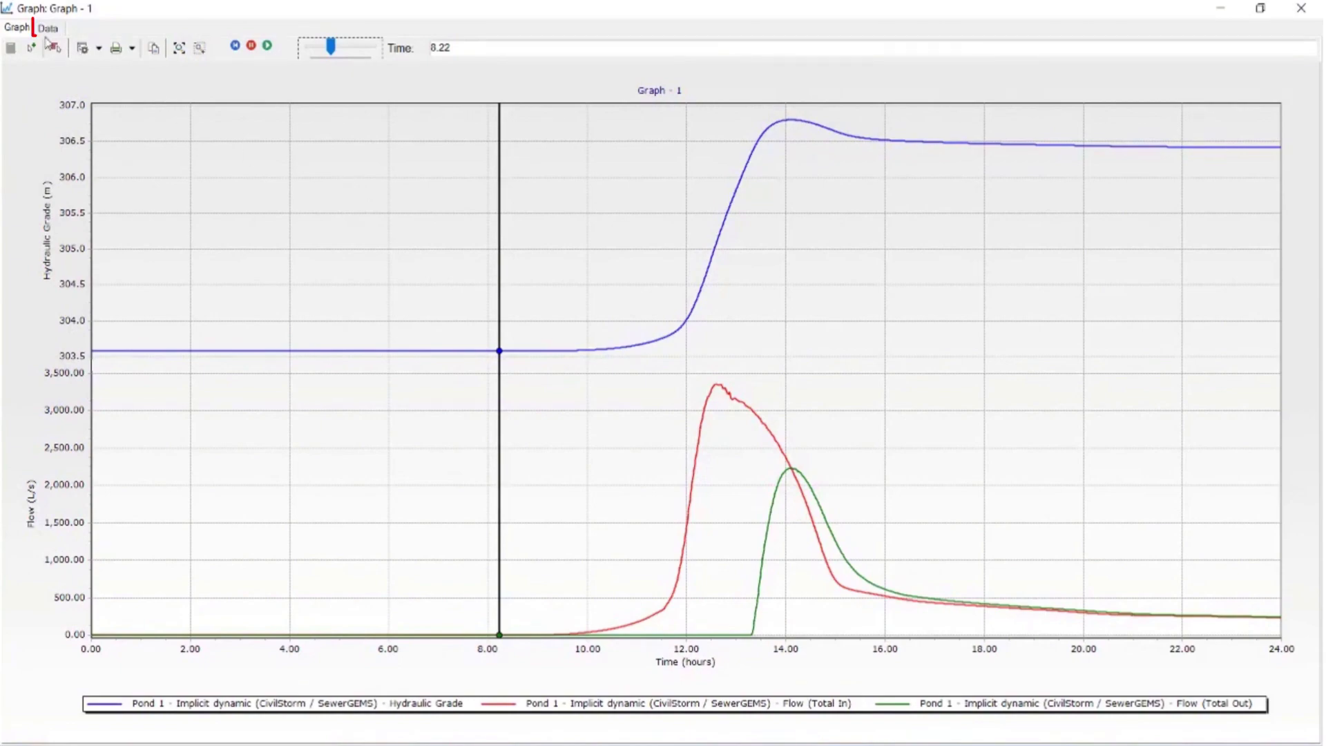
View the Pond 1 results as a data table, then return to the plotted curves
click(52, 31)
click(15, 28)
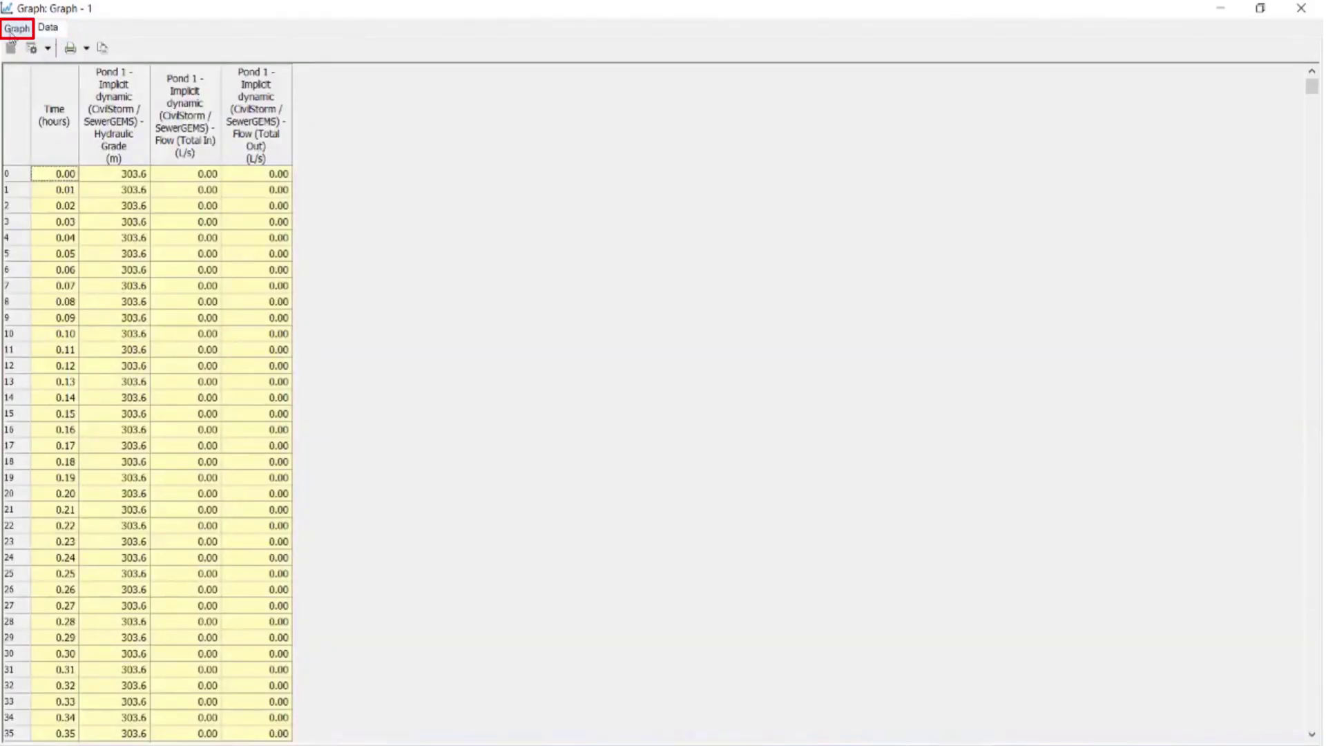
click(15, 29)
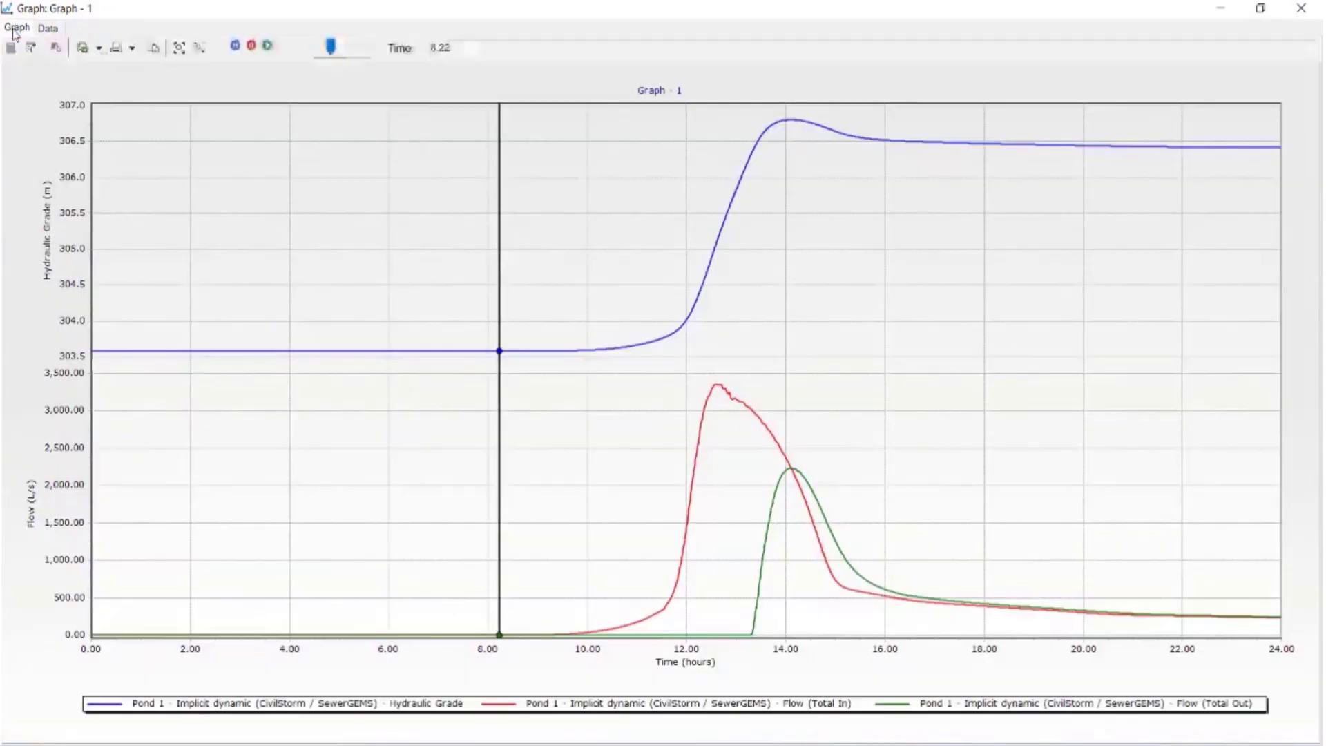
Close the pond graph and zoom the plan view to Profile Run2
click(1299, 9)
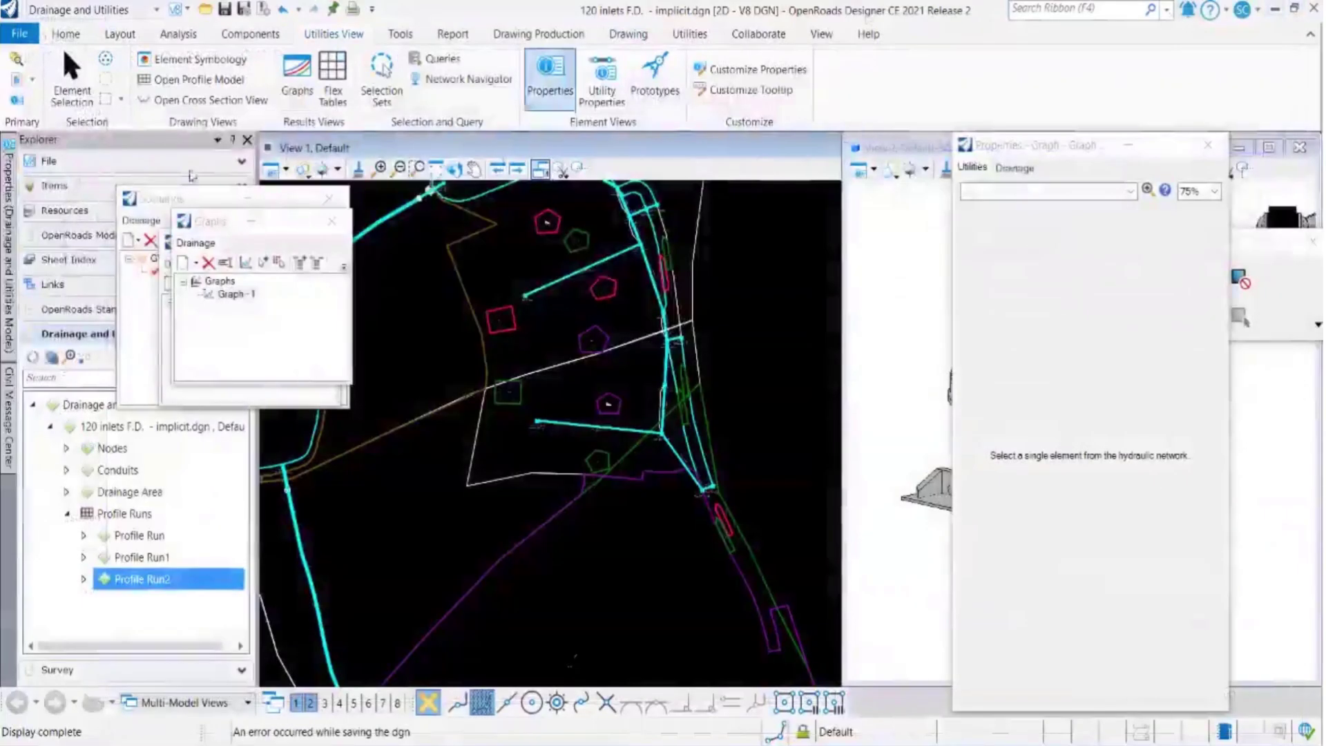
right_click(164, 580)
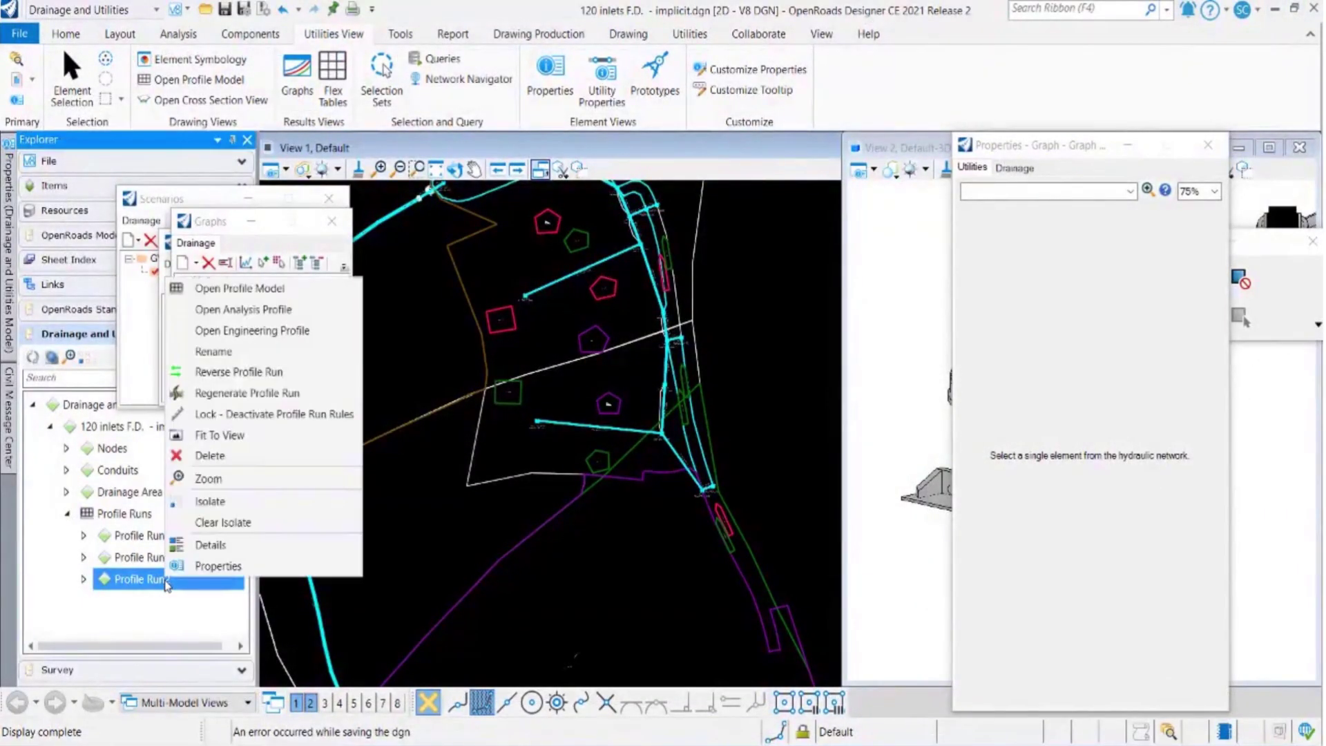
click(271, 310)
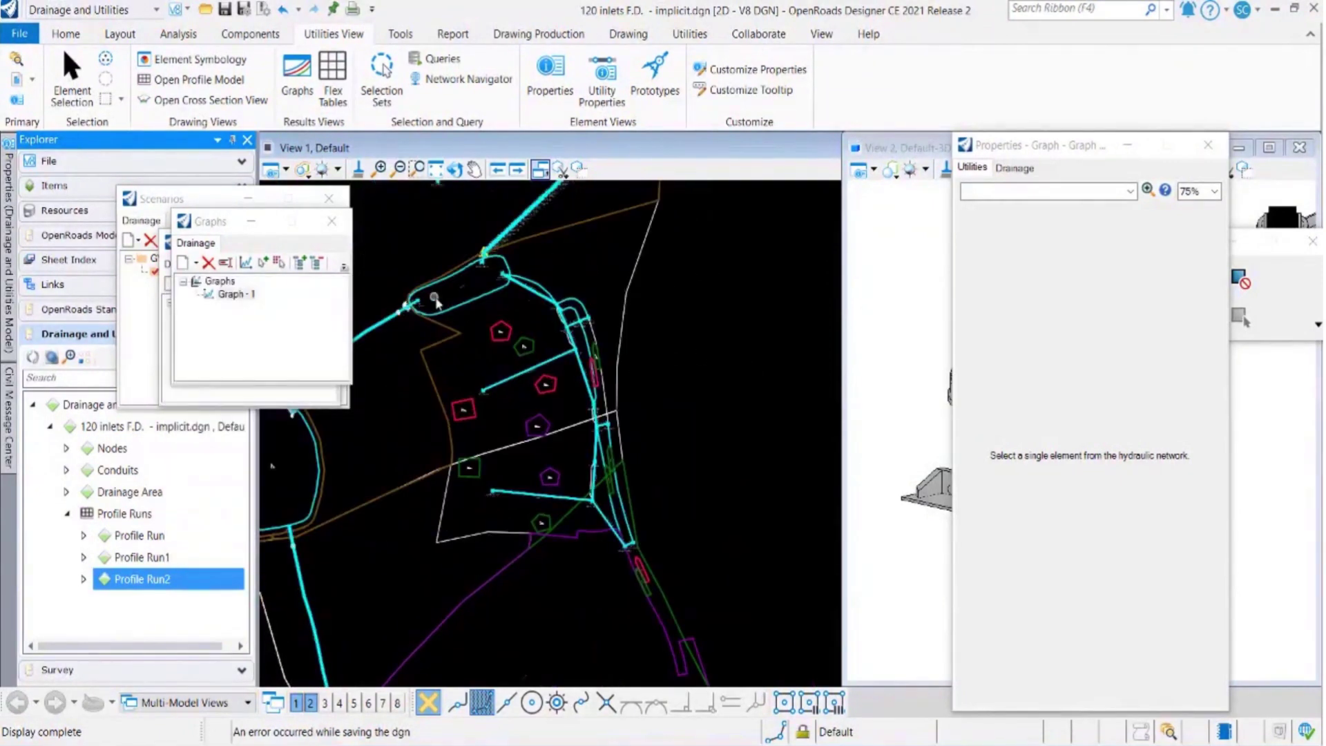
Pan Pond 1 into view and open the analysis profile for Profile Run
middle_drag(560, 585, 637, 409)
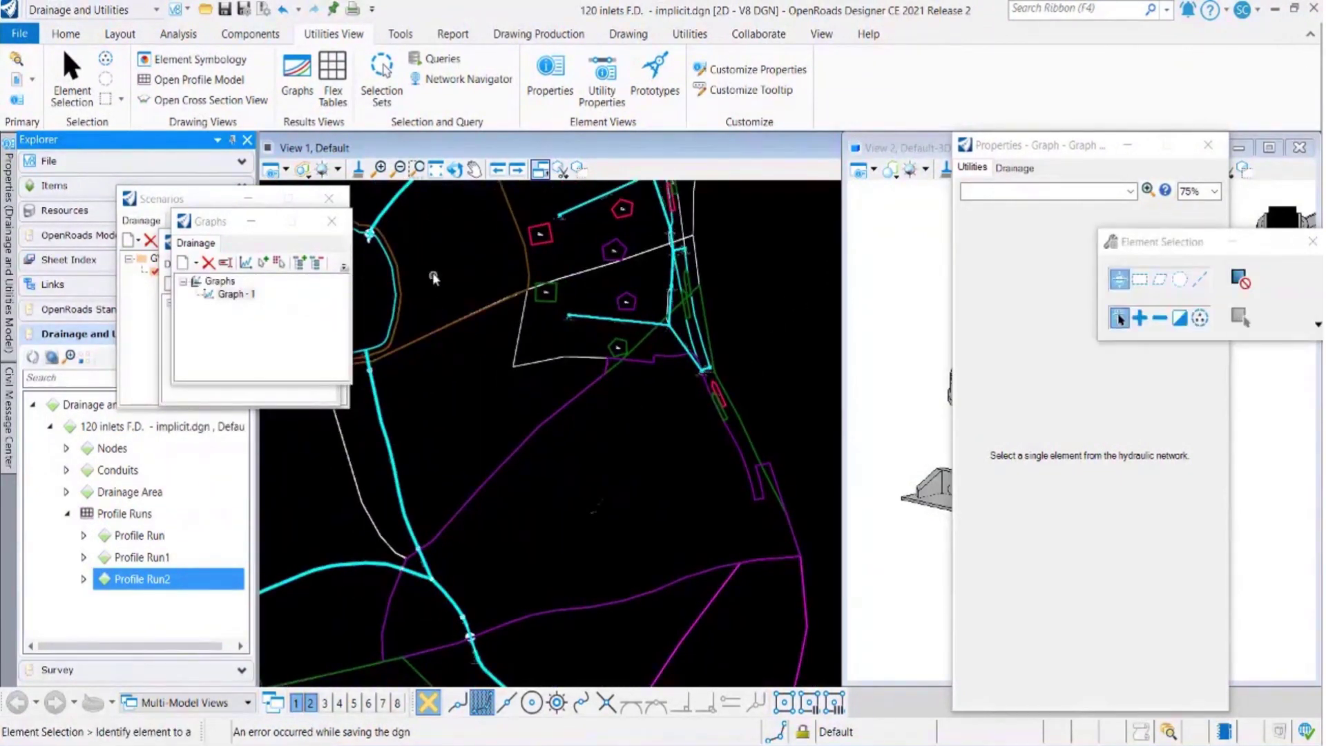
middle_drag(432, 276, 520, 329)
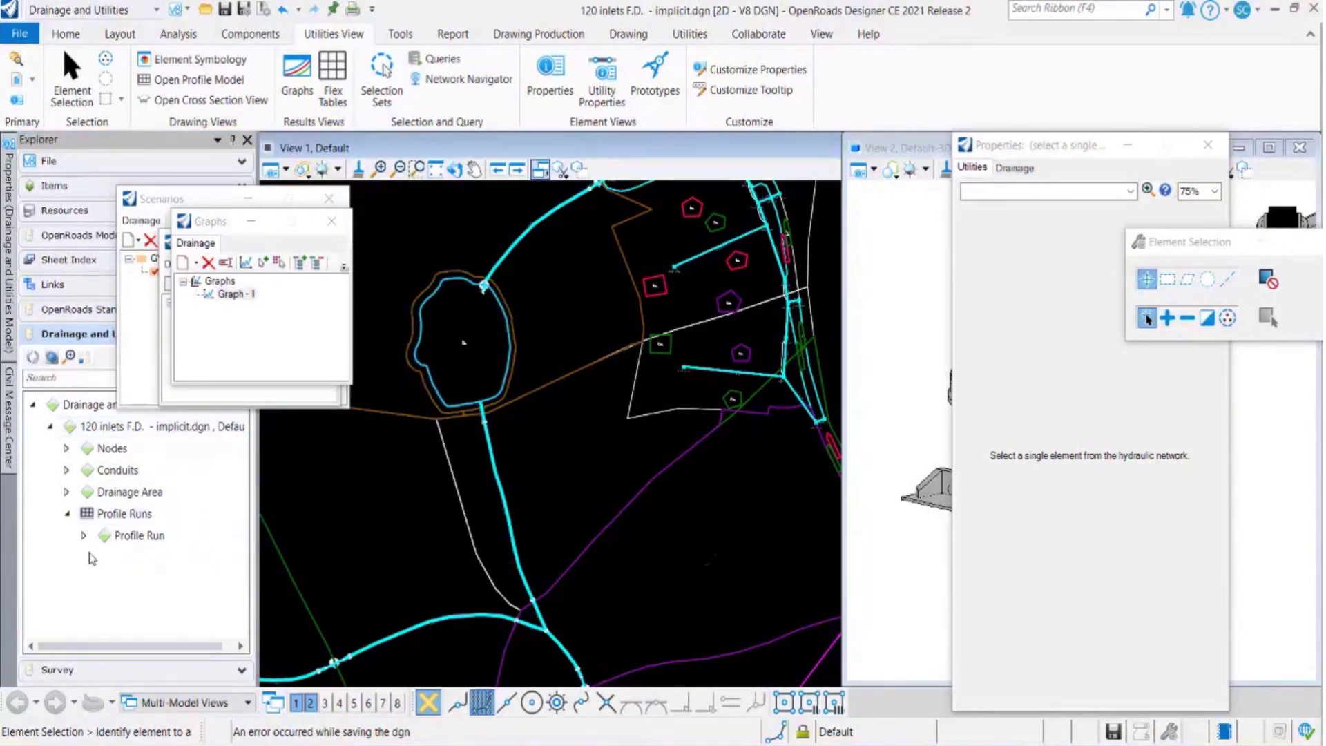
right_click(140, 537)
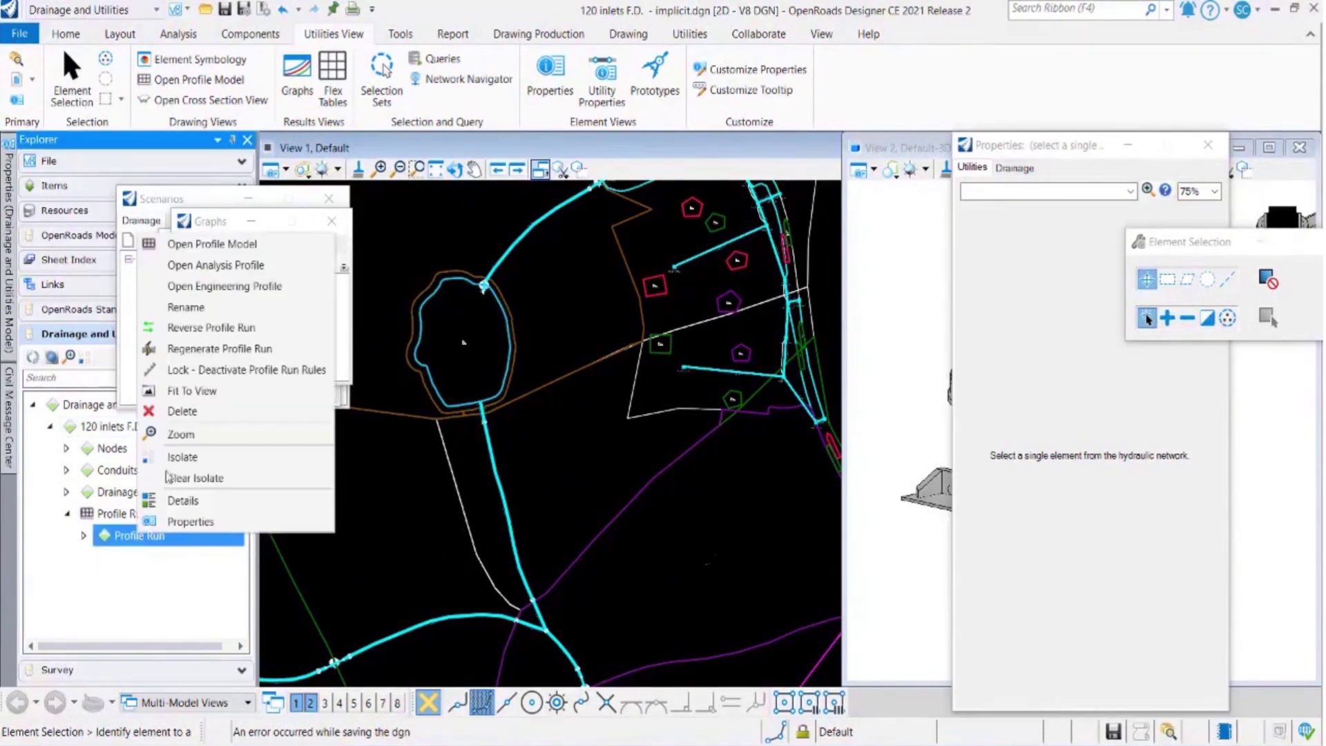
click(235, 265)
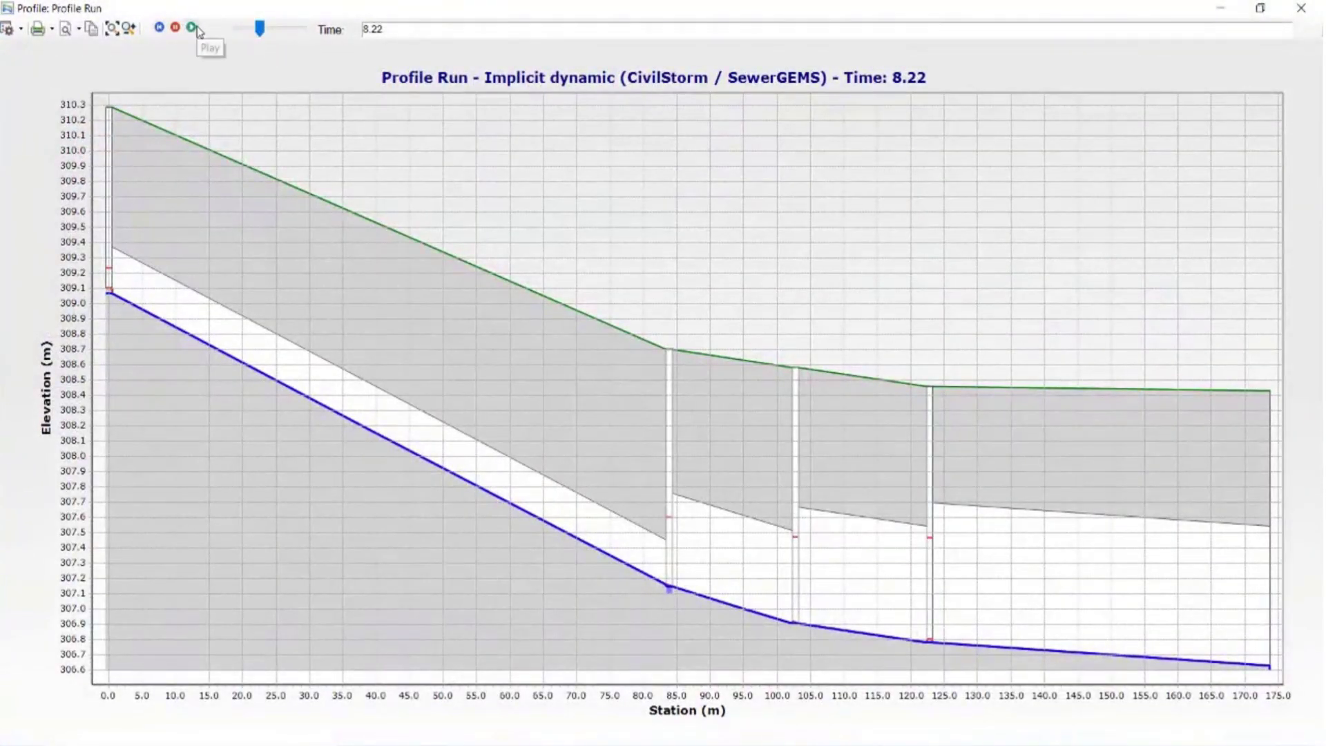
Play the profile, jump ahead past 13.68 hours, and stop at 22.08 hours
click(192, 27)
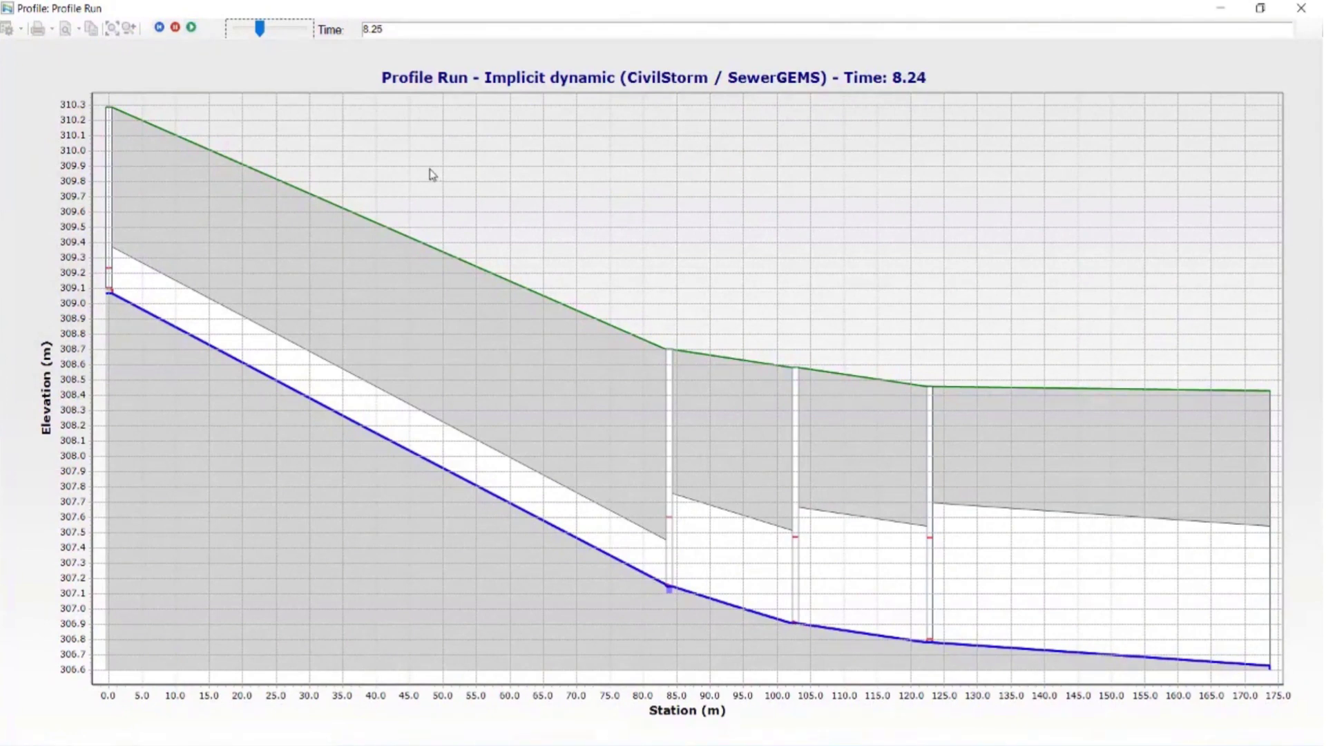
drag(261, 36, 299, 36)
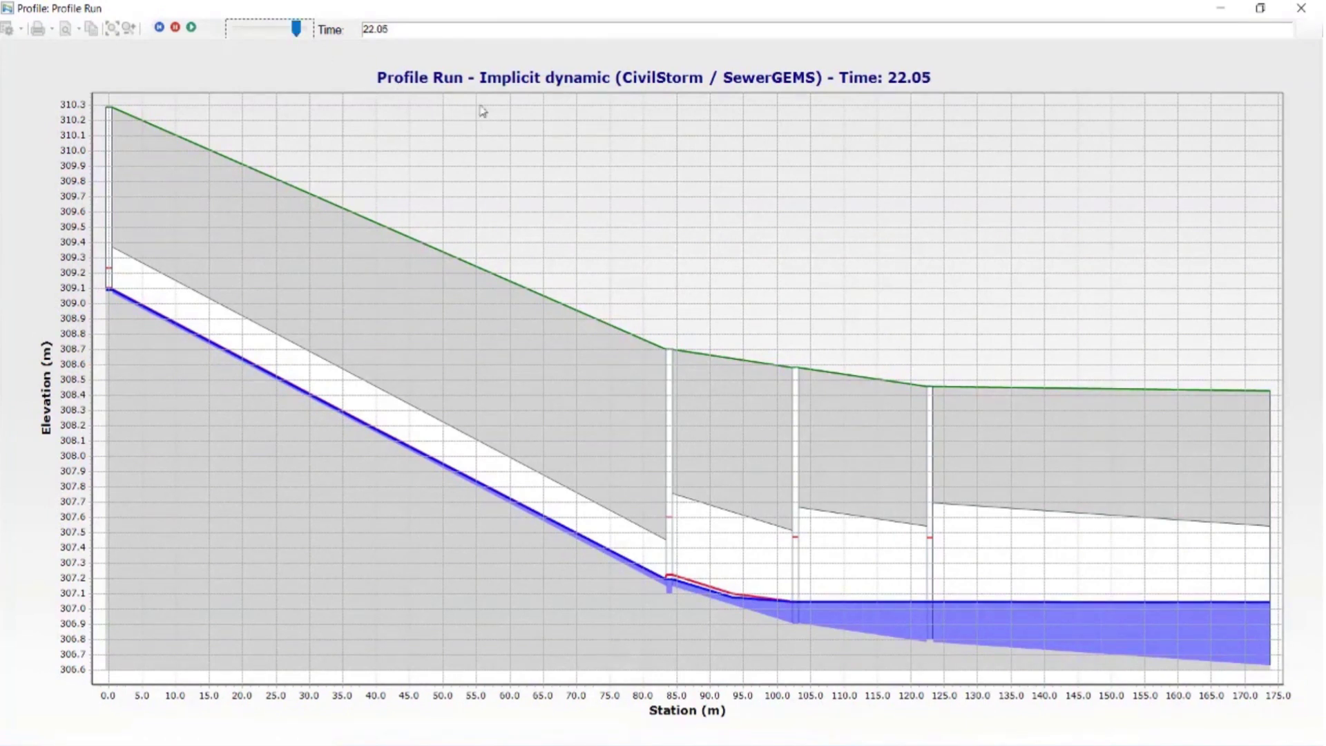
click(176, 28)
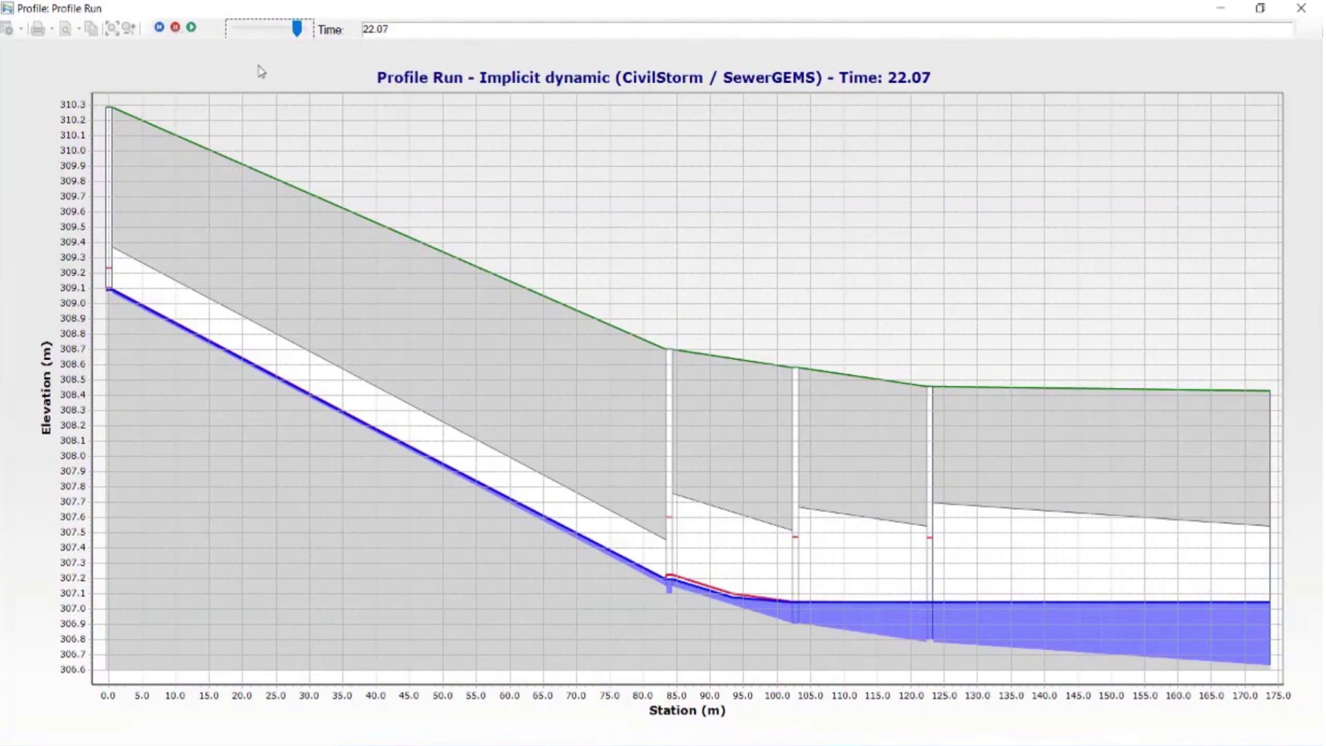
Turn on annotation labels, the annotation table and an EGL/HGL/MaxHGL legend, then close the chart
right_click(557, 150)
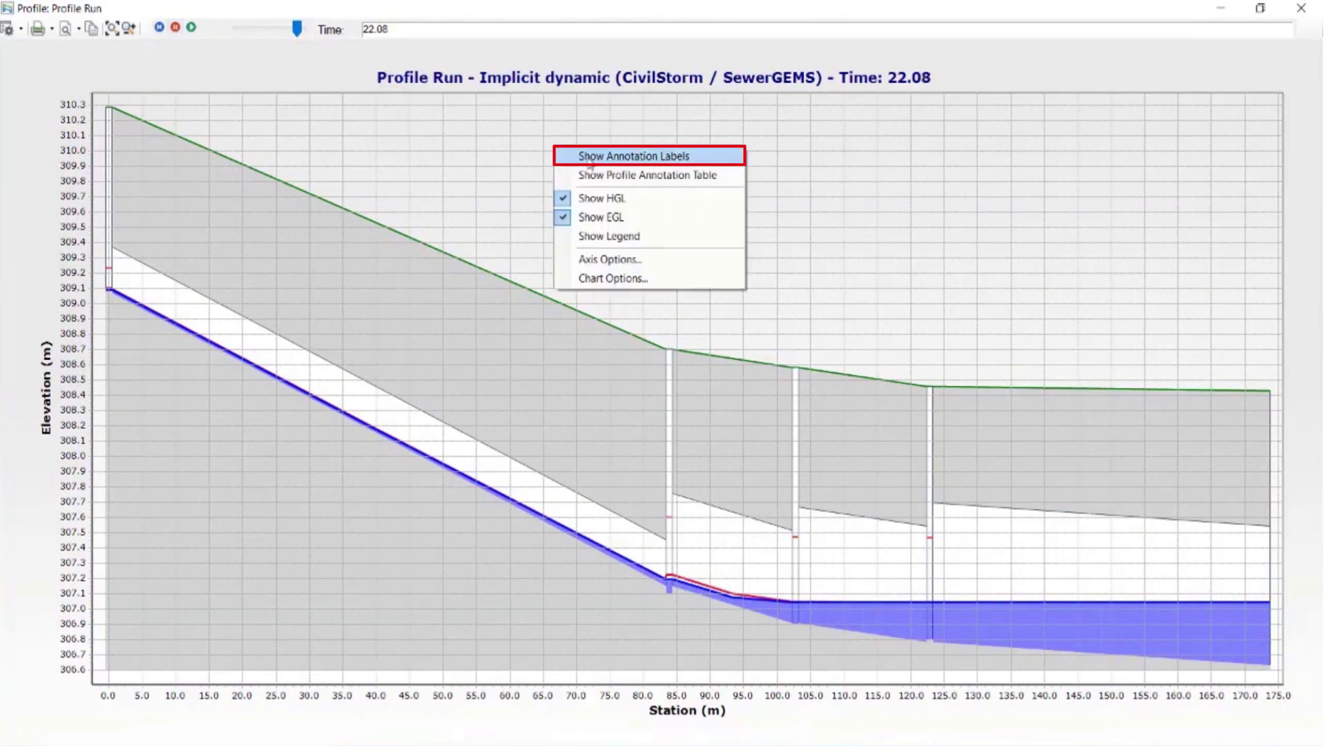
click(598, 157)
right_click(719, 170)
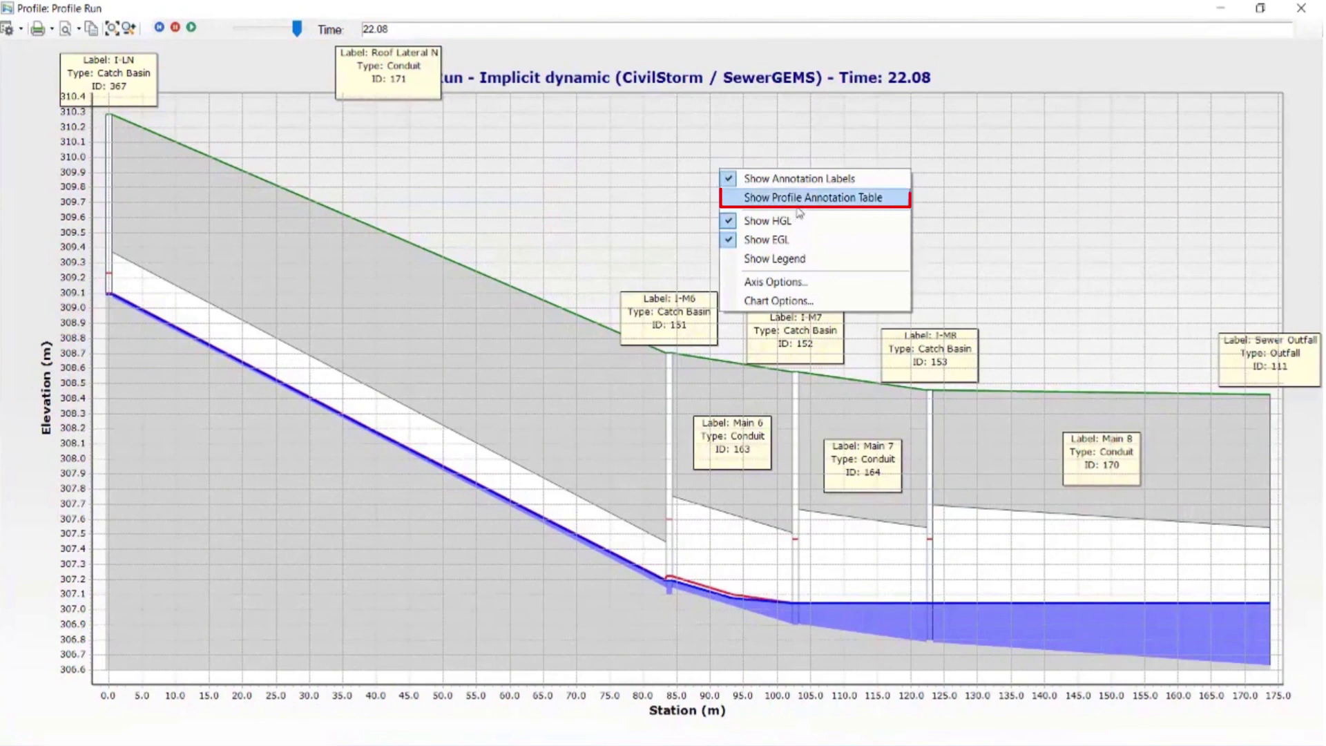
click(802, 200)
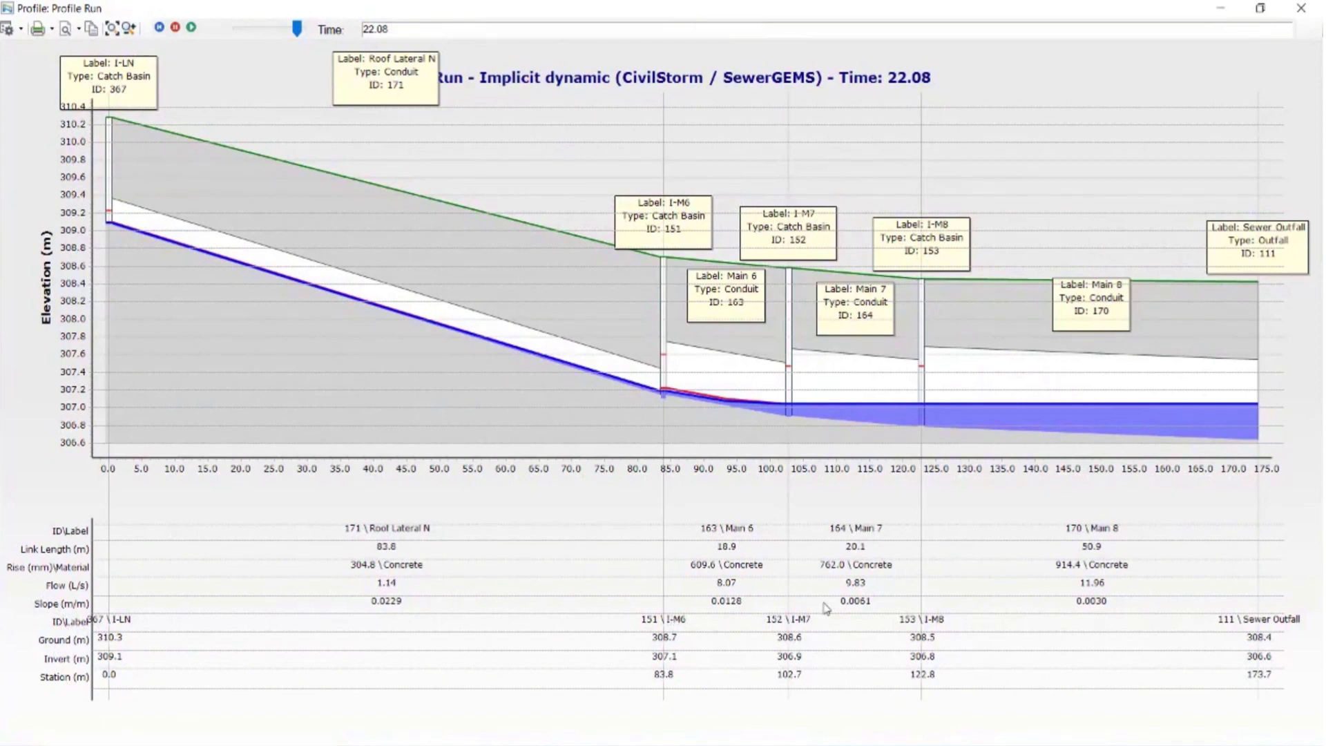
right_click(585, 128)
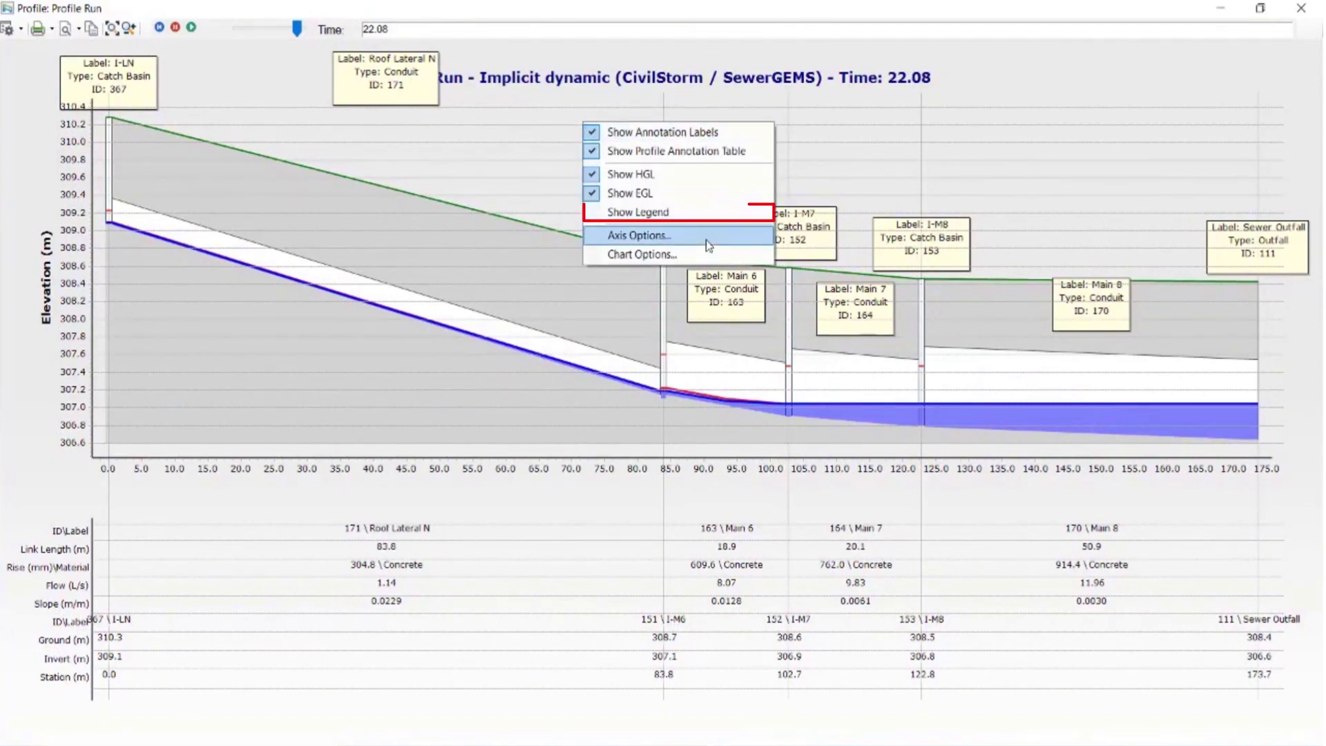
click(673, 212)
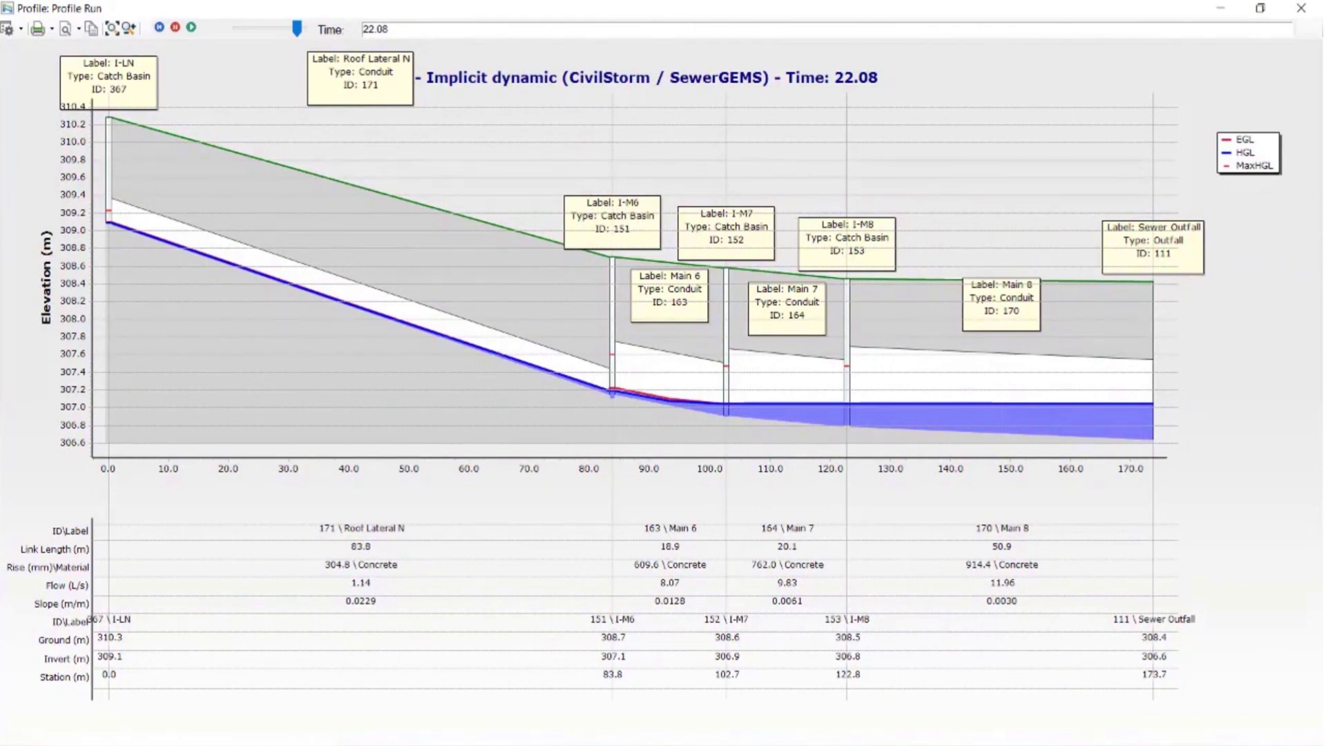
click(1303, 10)
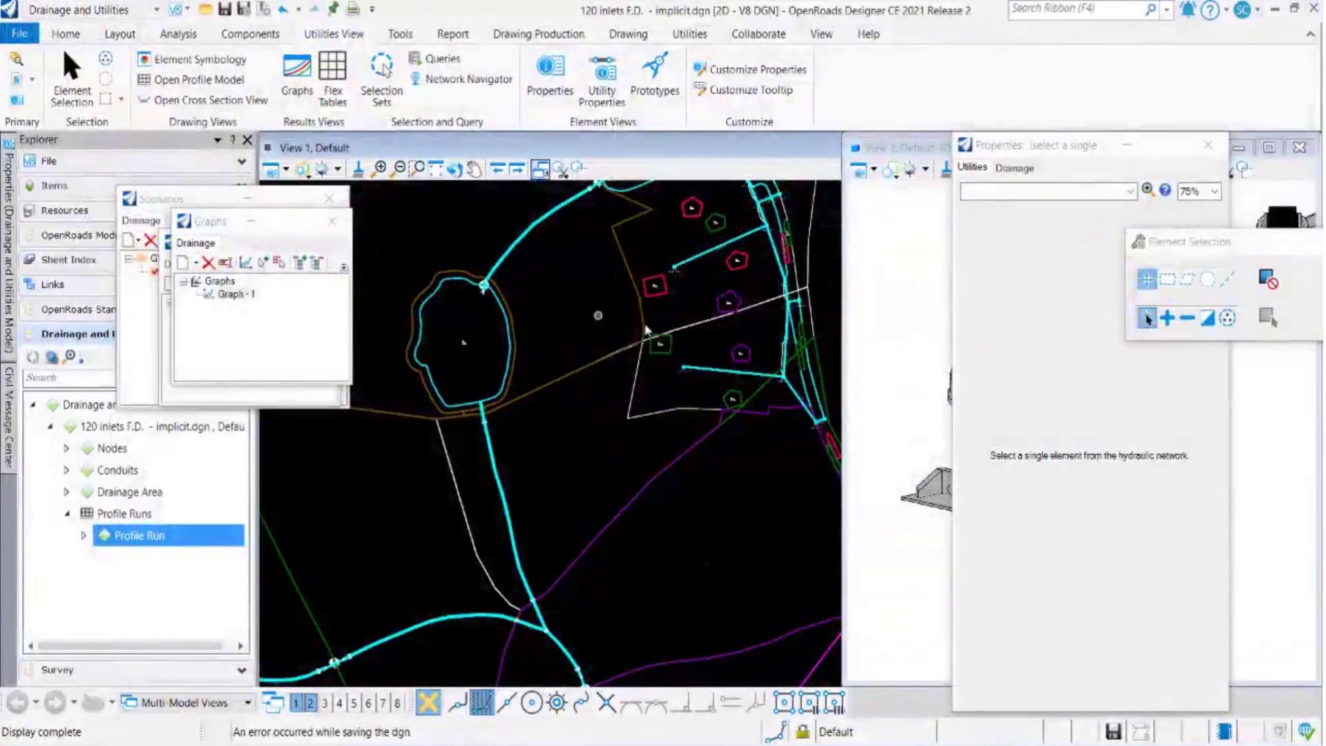
scroll(691, 290, up, 4)
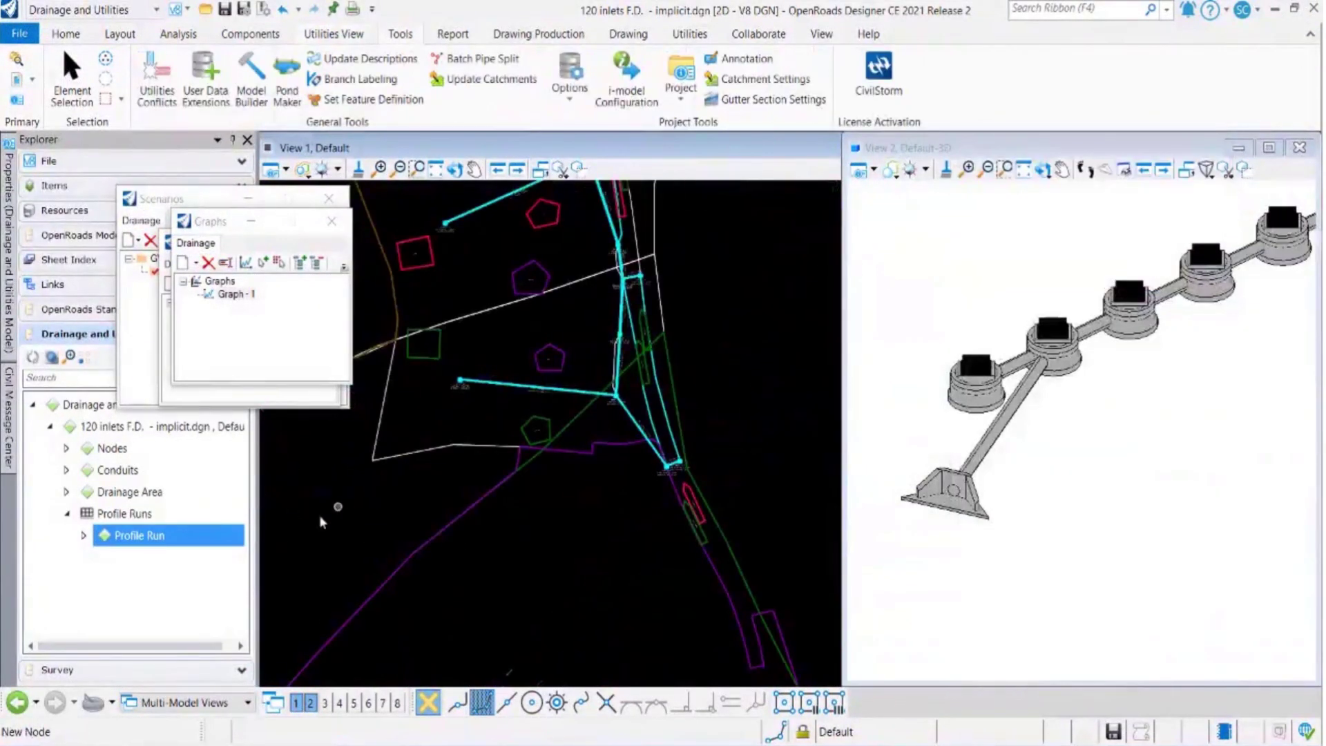
right_click(202, 540)
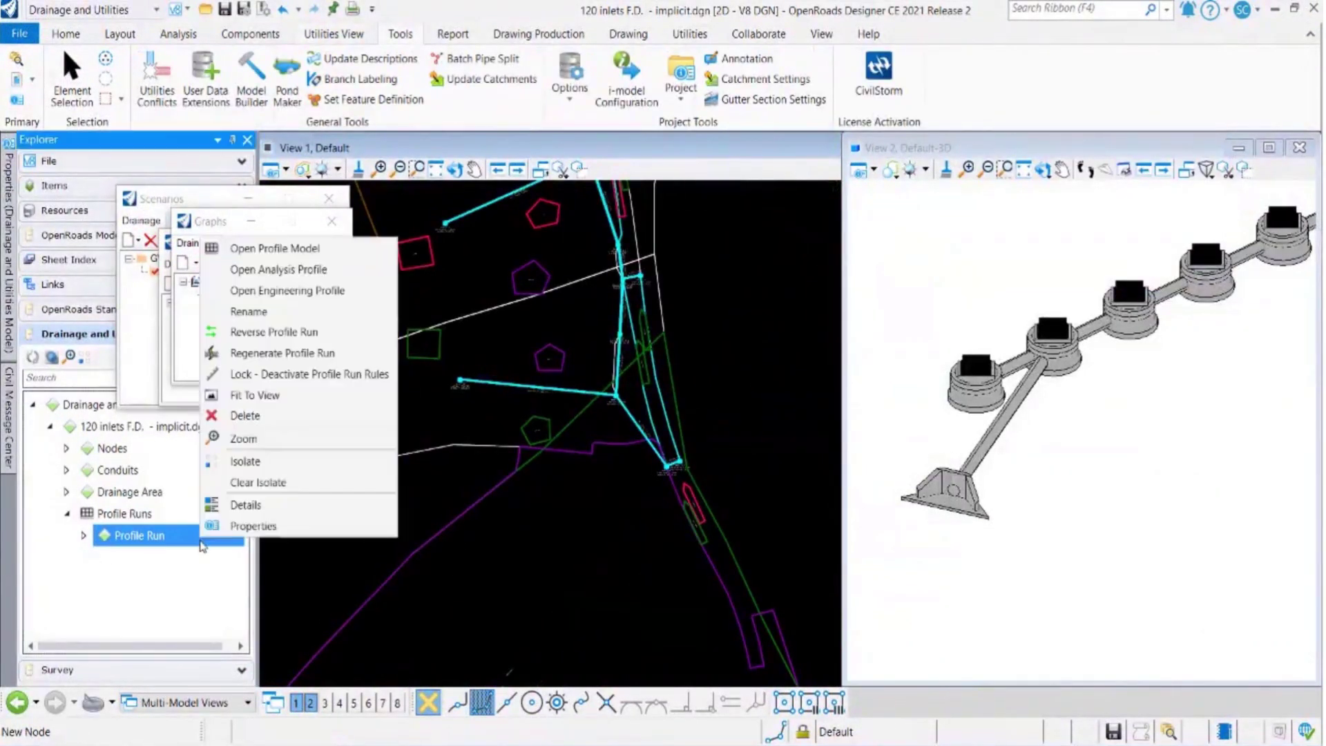
click(311, 248)
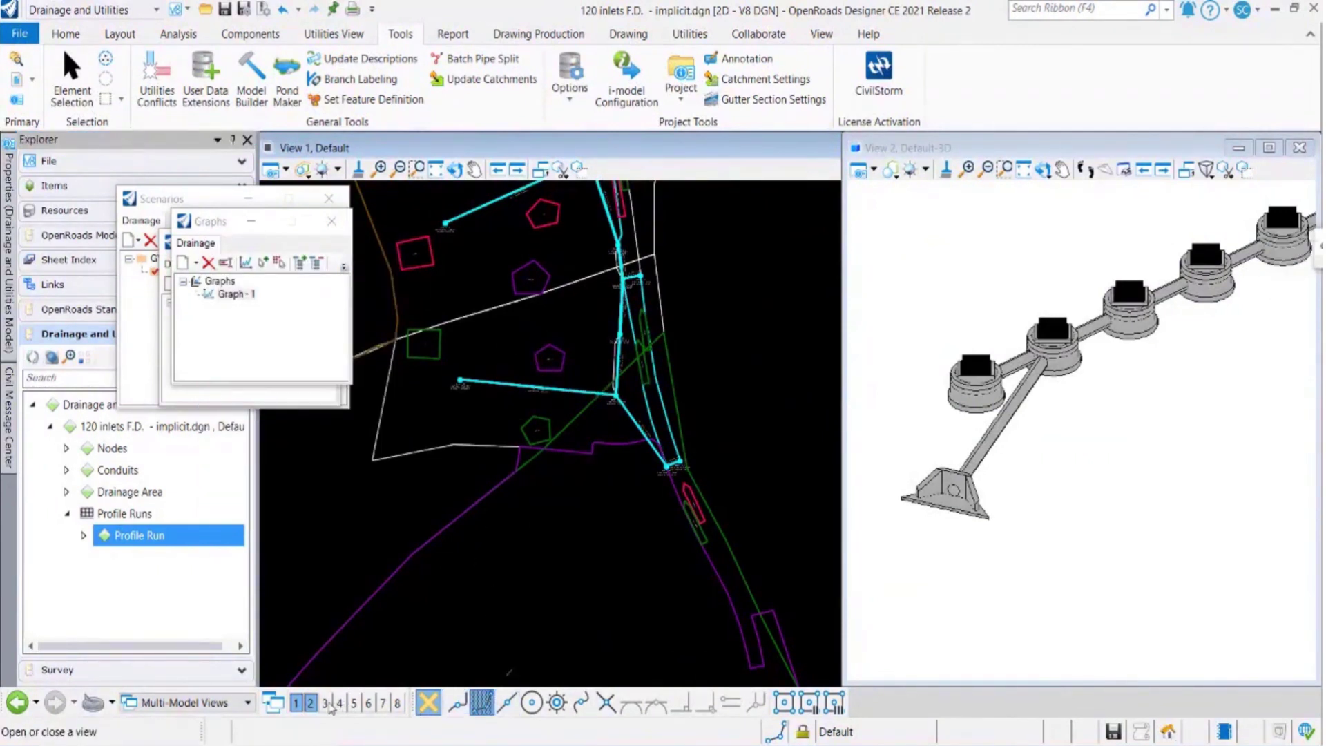
click(324, 702)
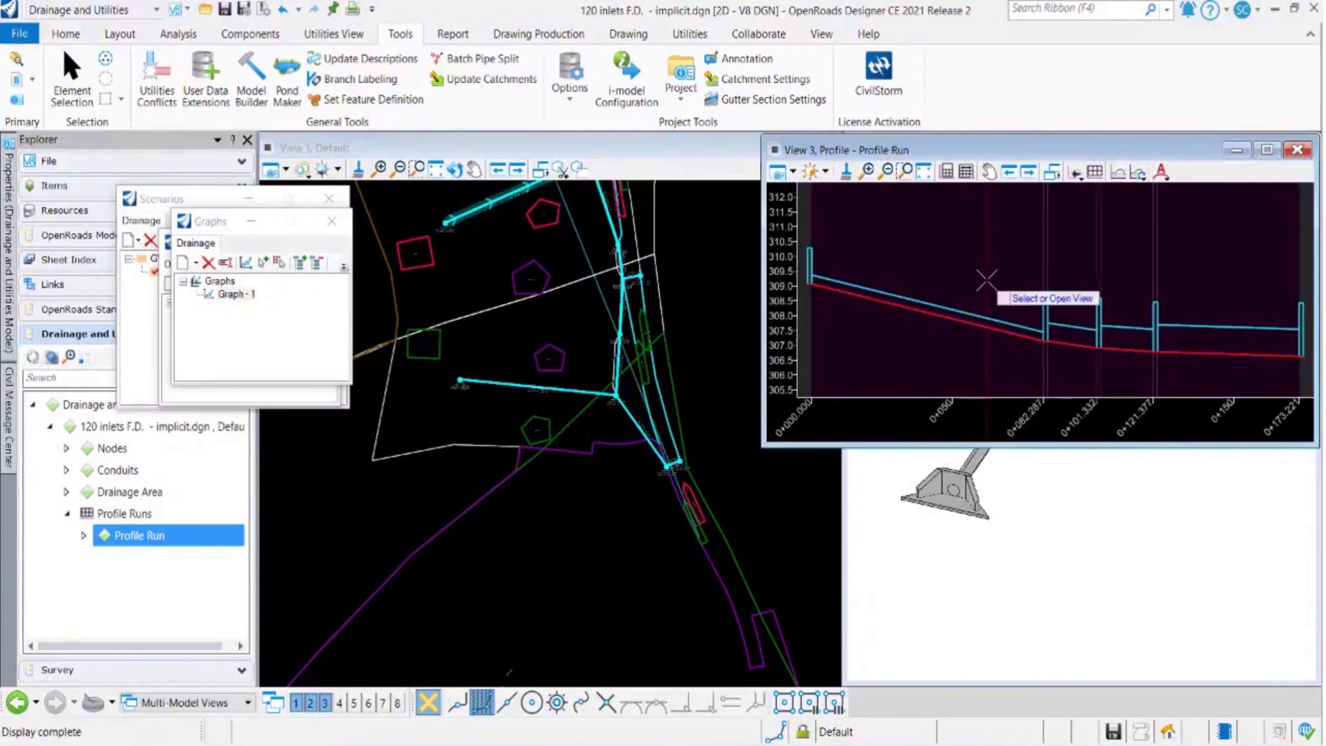
click(973, 269)
Zoom out the profile view and try the Annotate tool, then cancel it
scroll(1027, 297, down, 2)
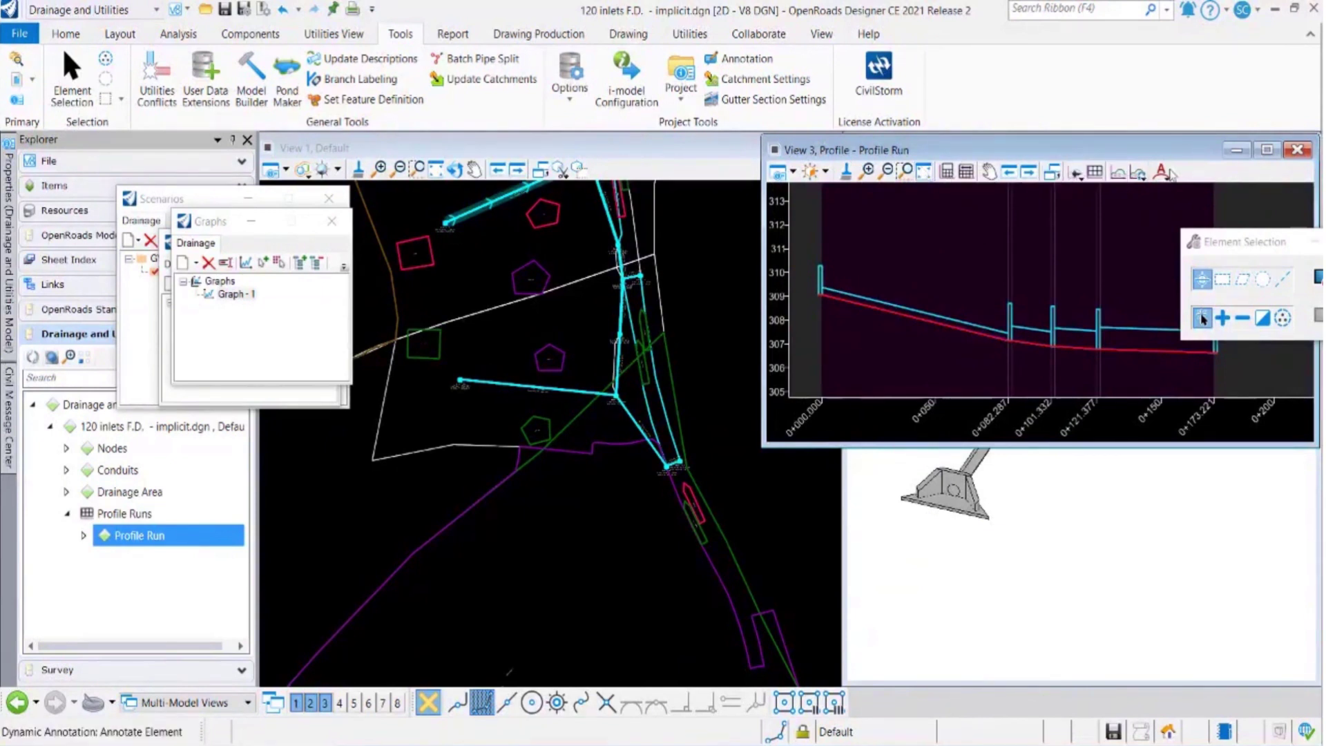
click(1160, 171)
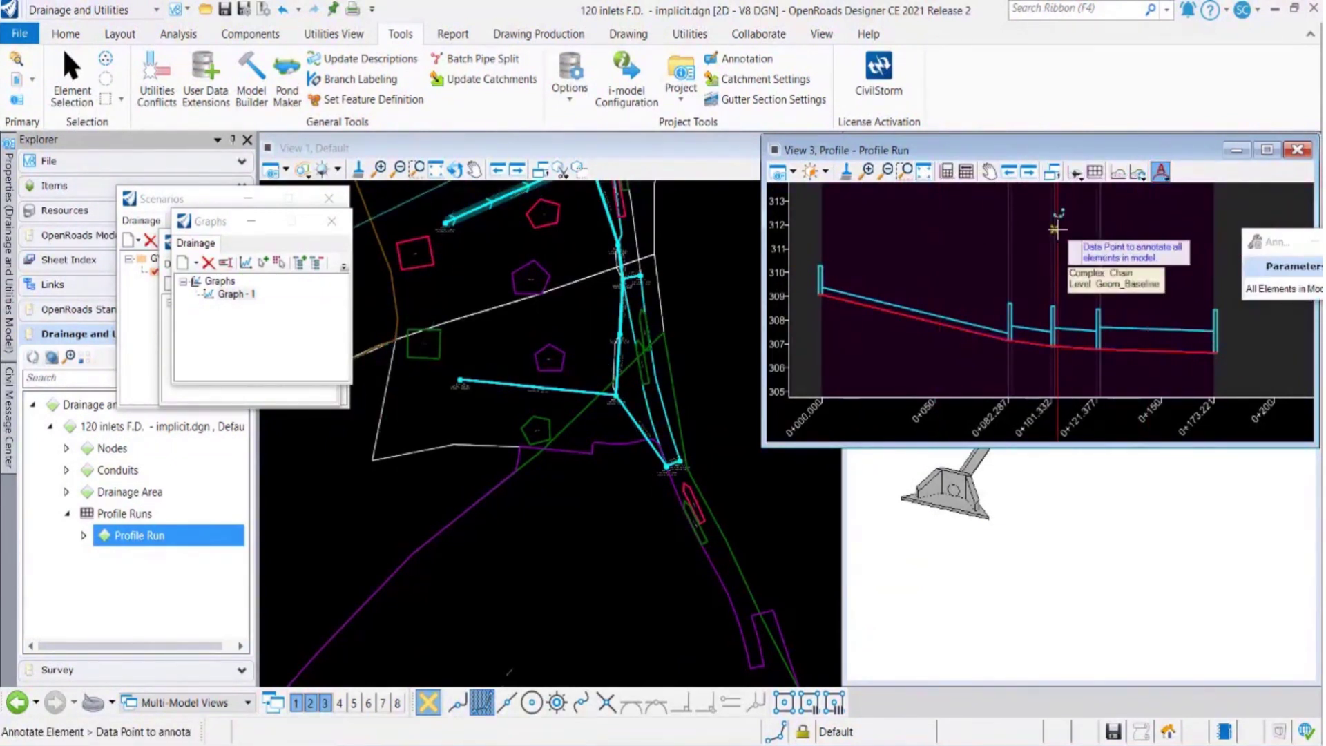
click(1057, 229)
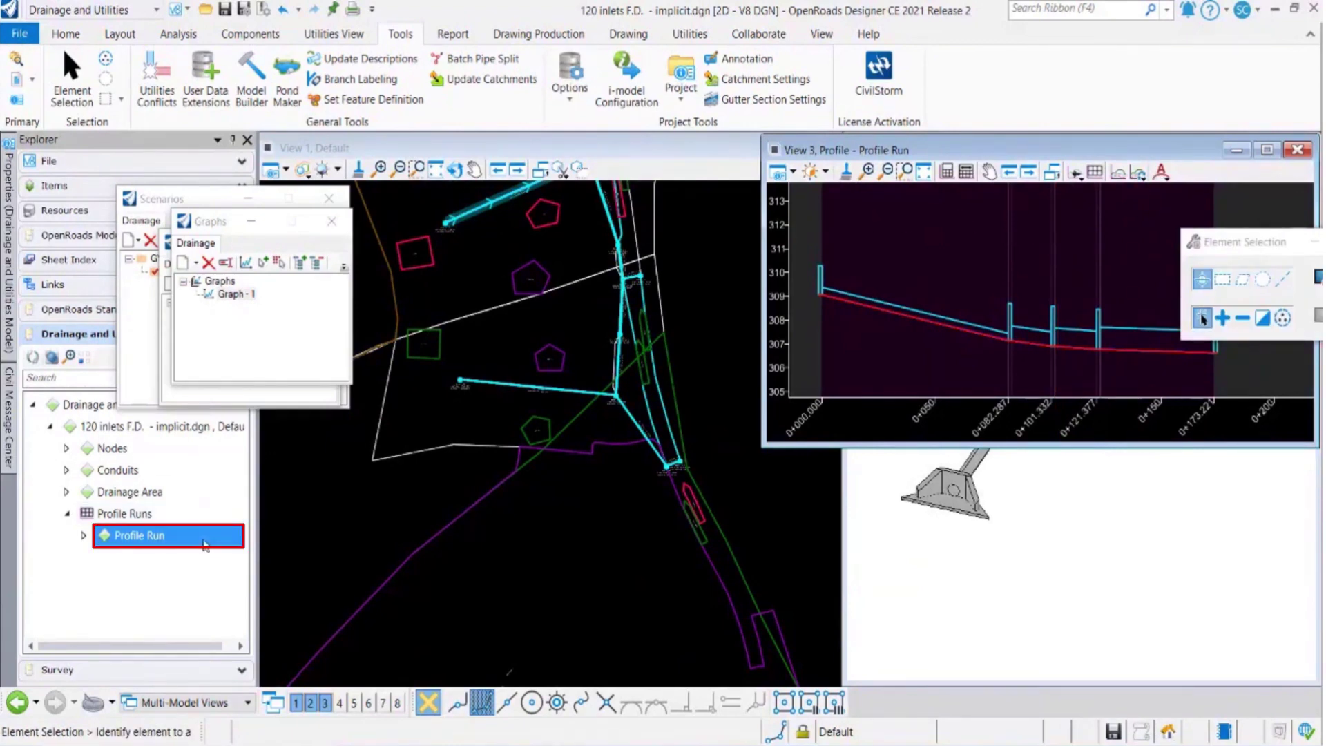
right_click(202, 534)
Open Profile Run's engineering profile and its Profile Annotation Table Options
click(289, 288)
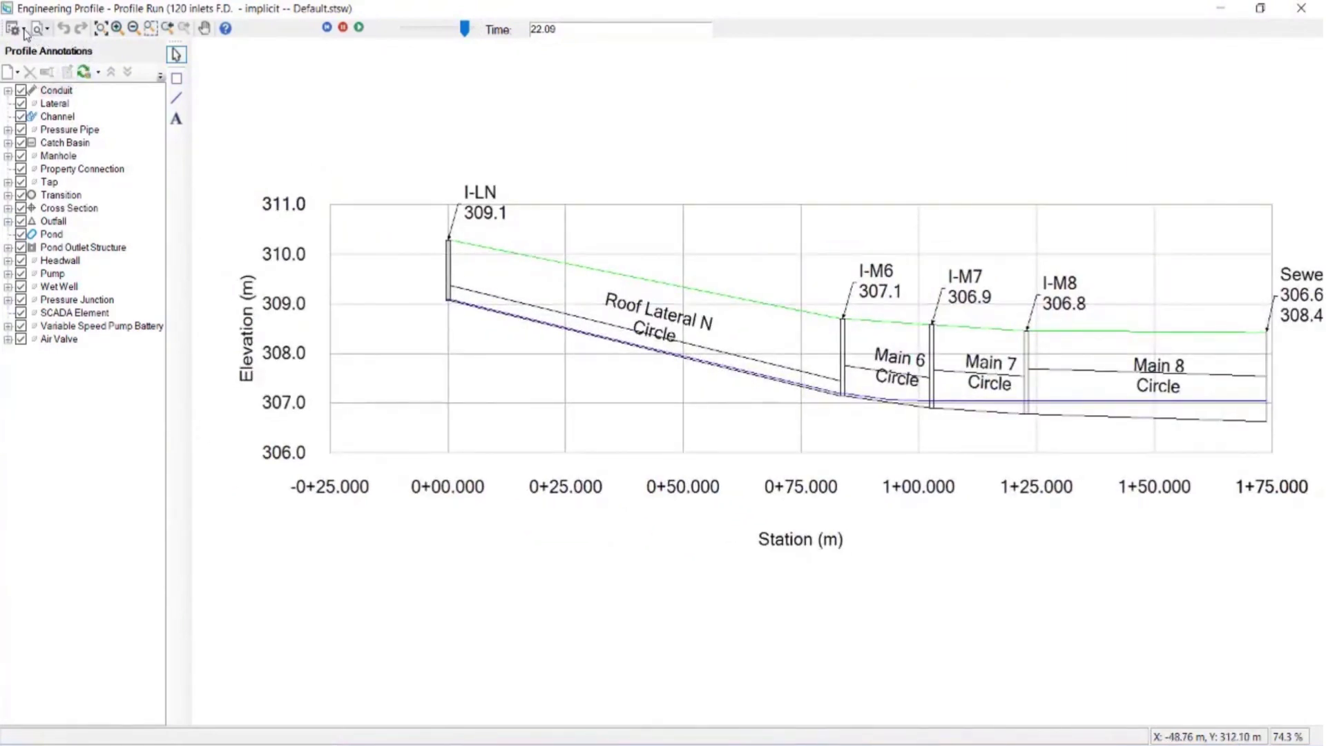
click(23, 29)
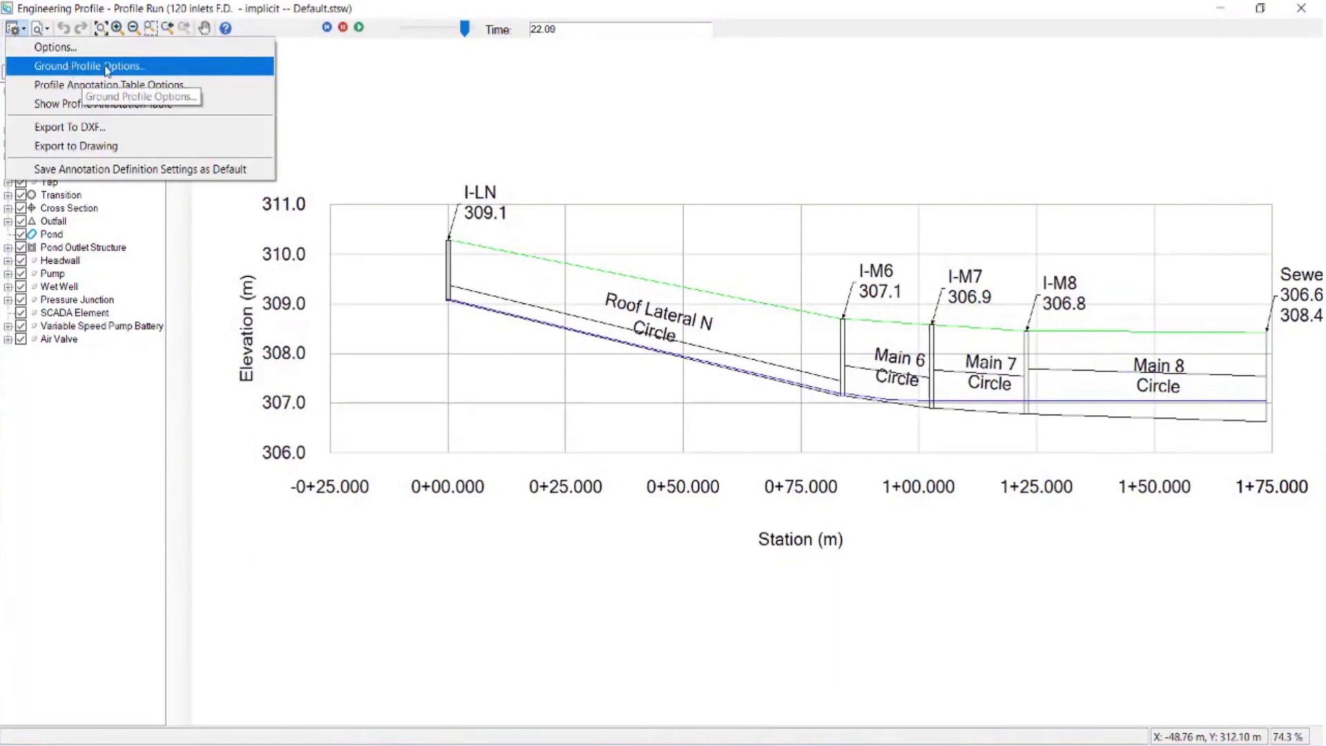
click(118, 92)
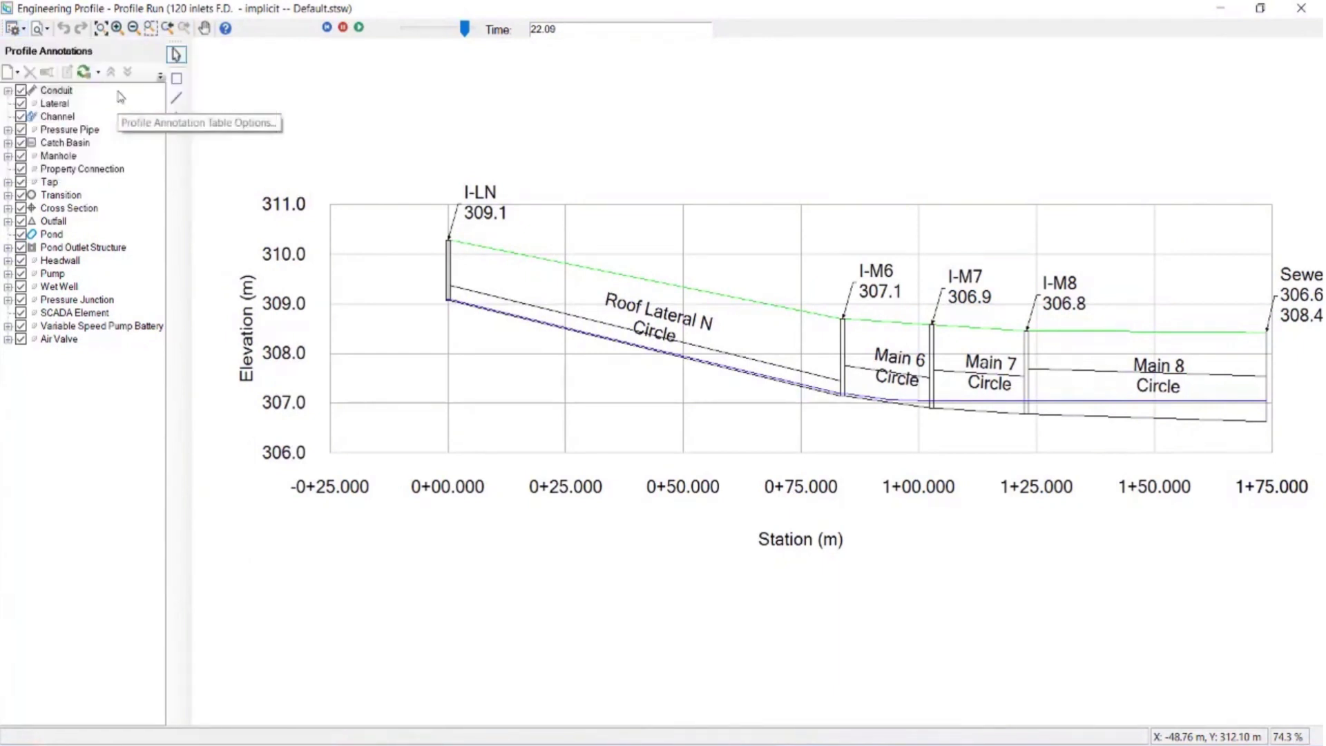